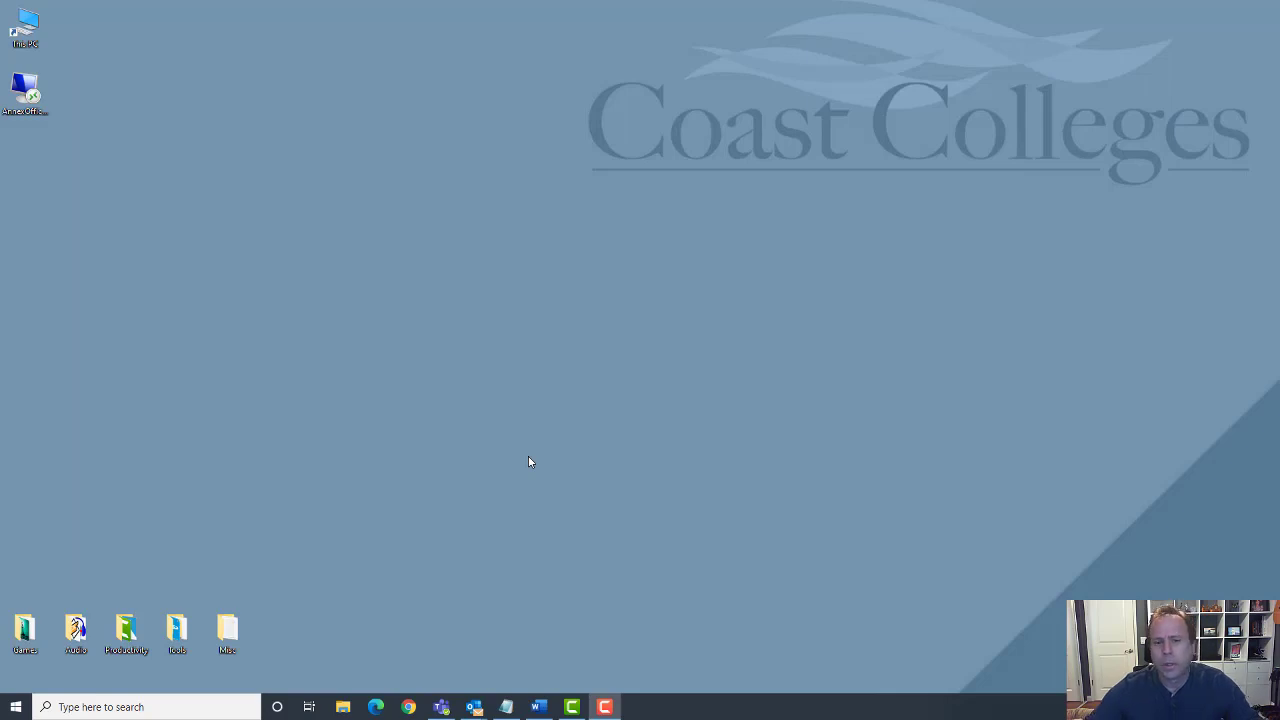
Open the Information Services site at infoservices.cccd.edu in a maximized Chrome window.
click(408, 707)
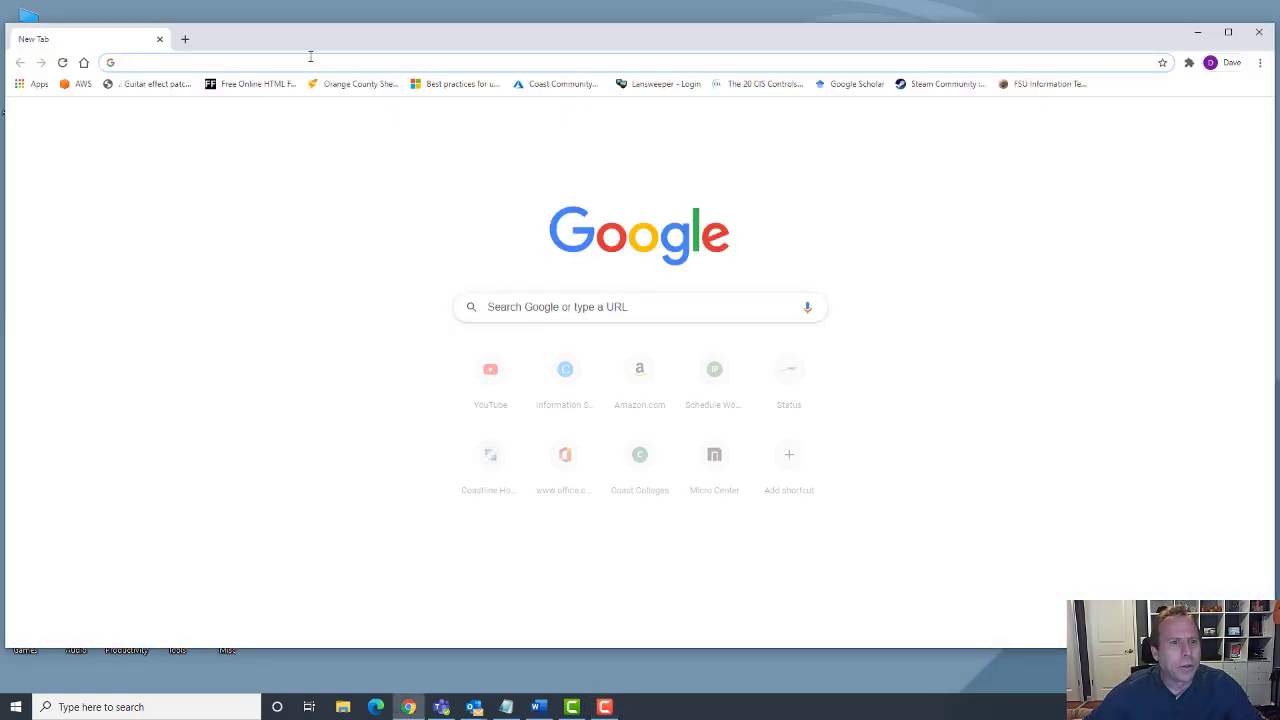
double_click(311, 37)
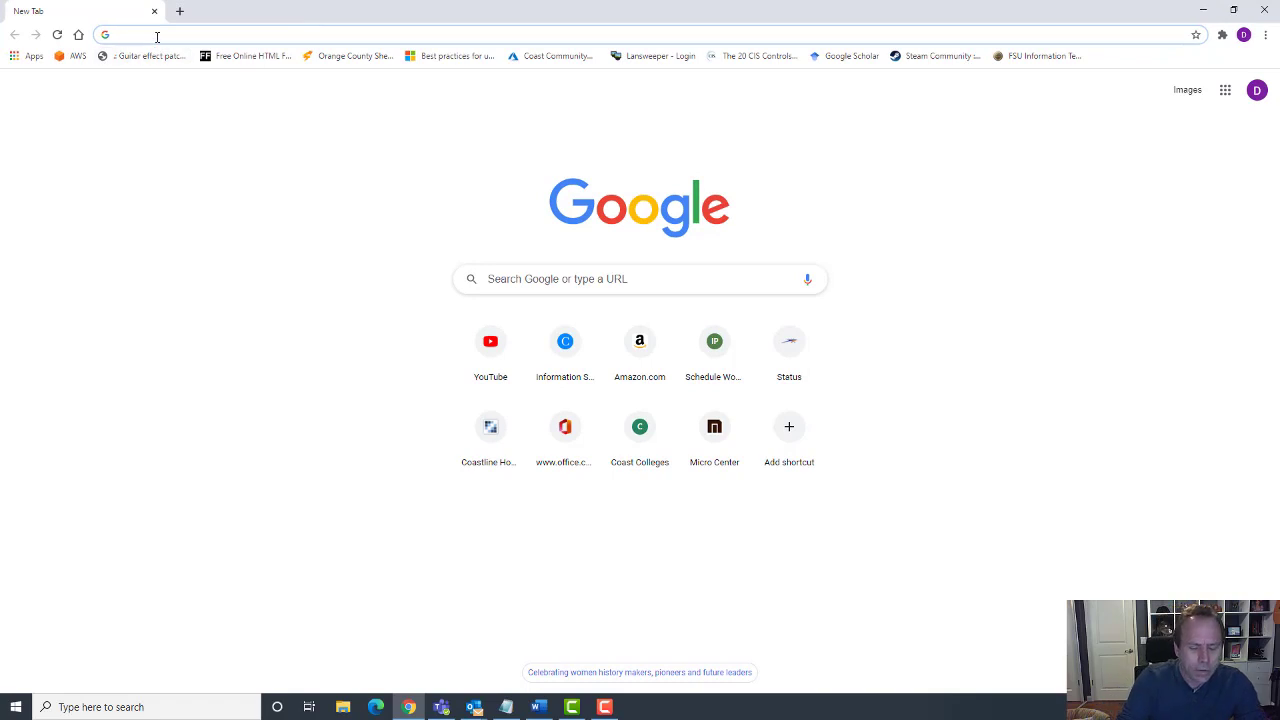
text(info)
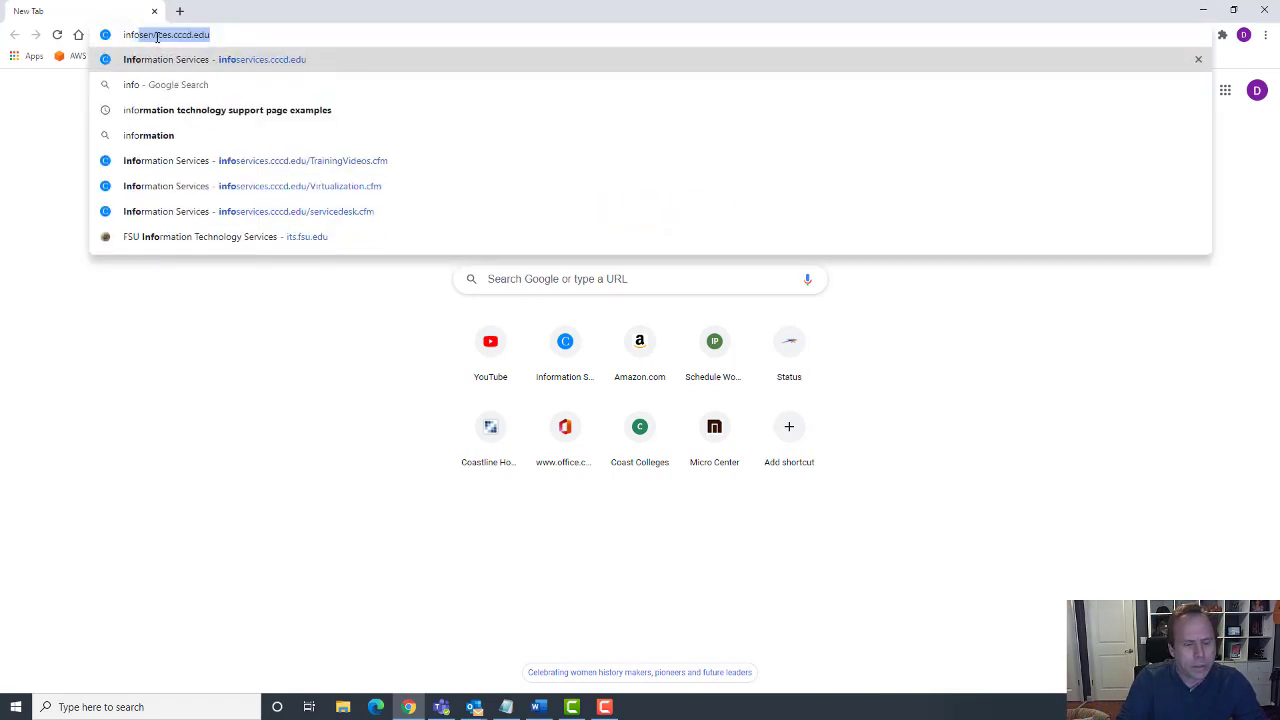
text(servci)
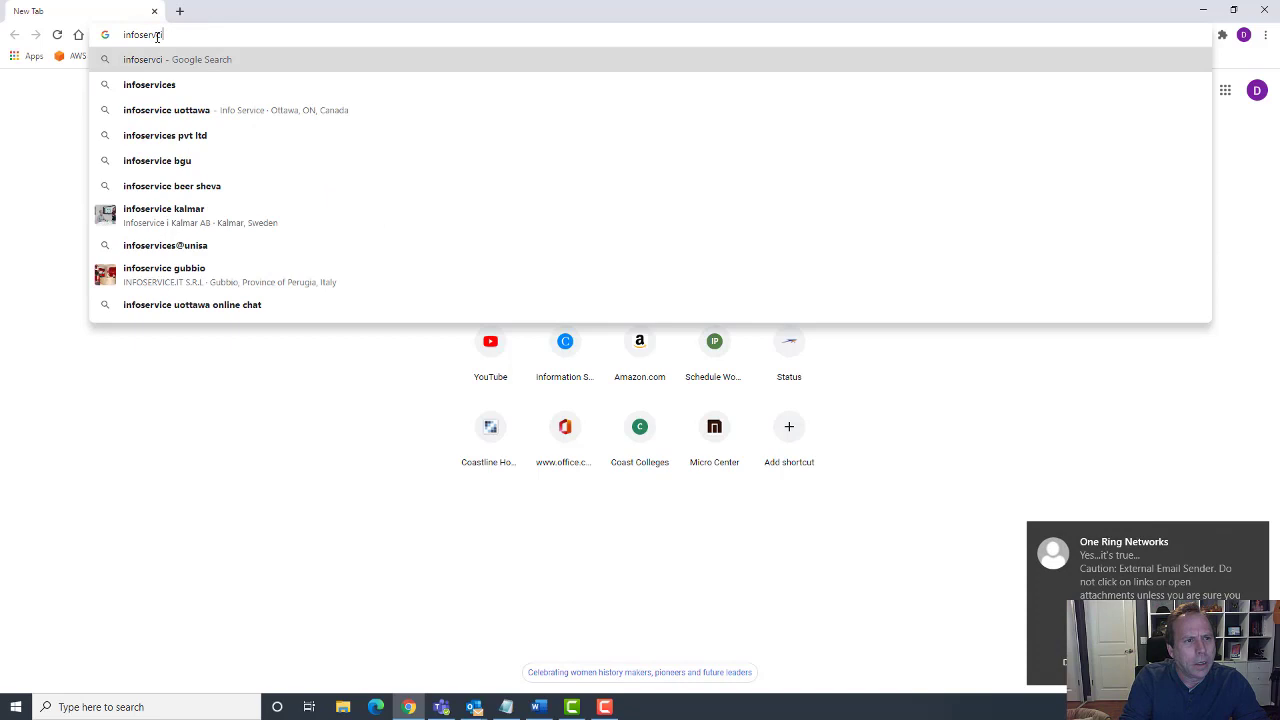
key(BackSpace)
key(BackSpace)
text(ices.)
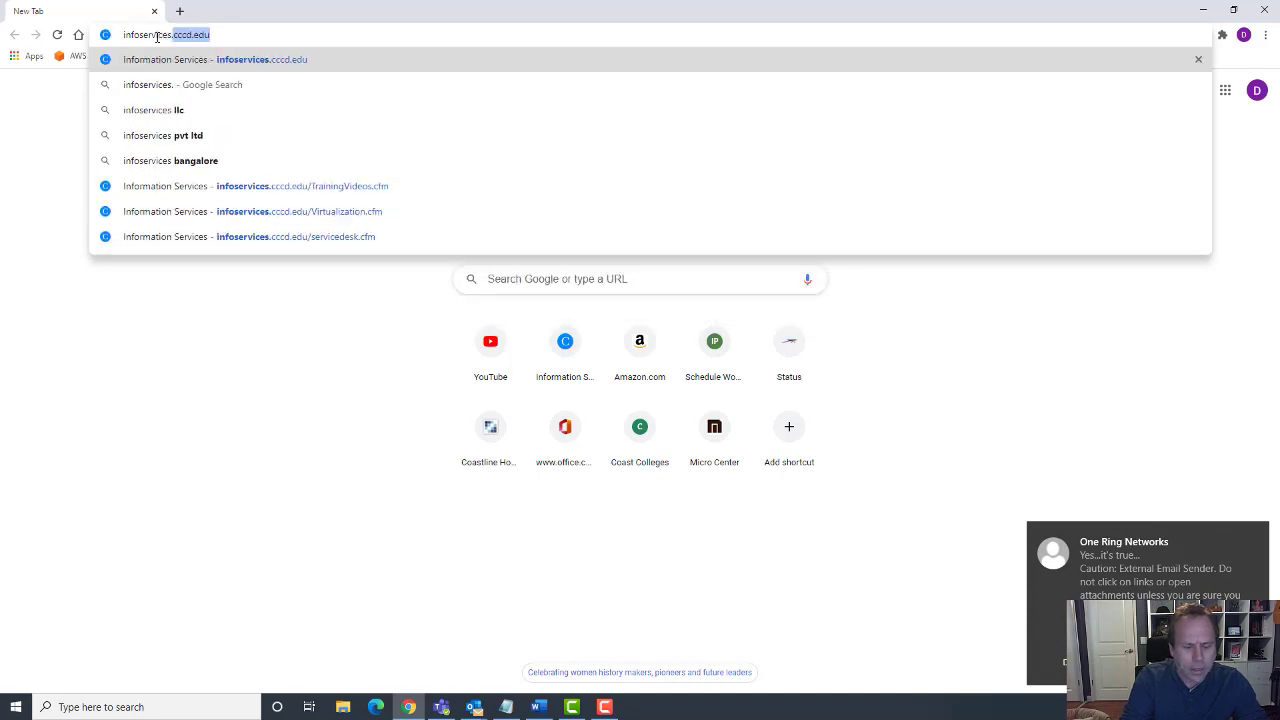
text(cccd.edu)
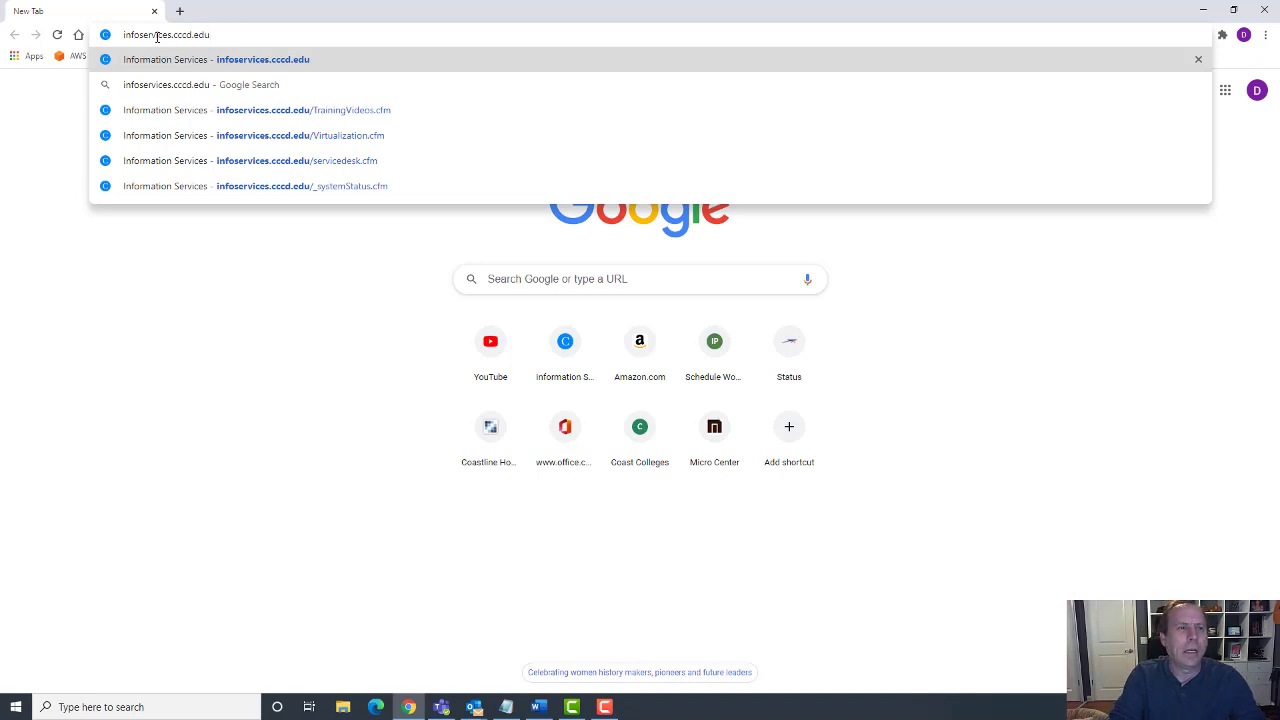
key(Return)
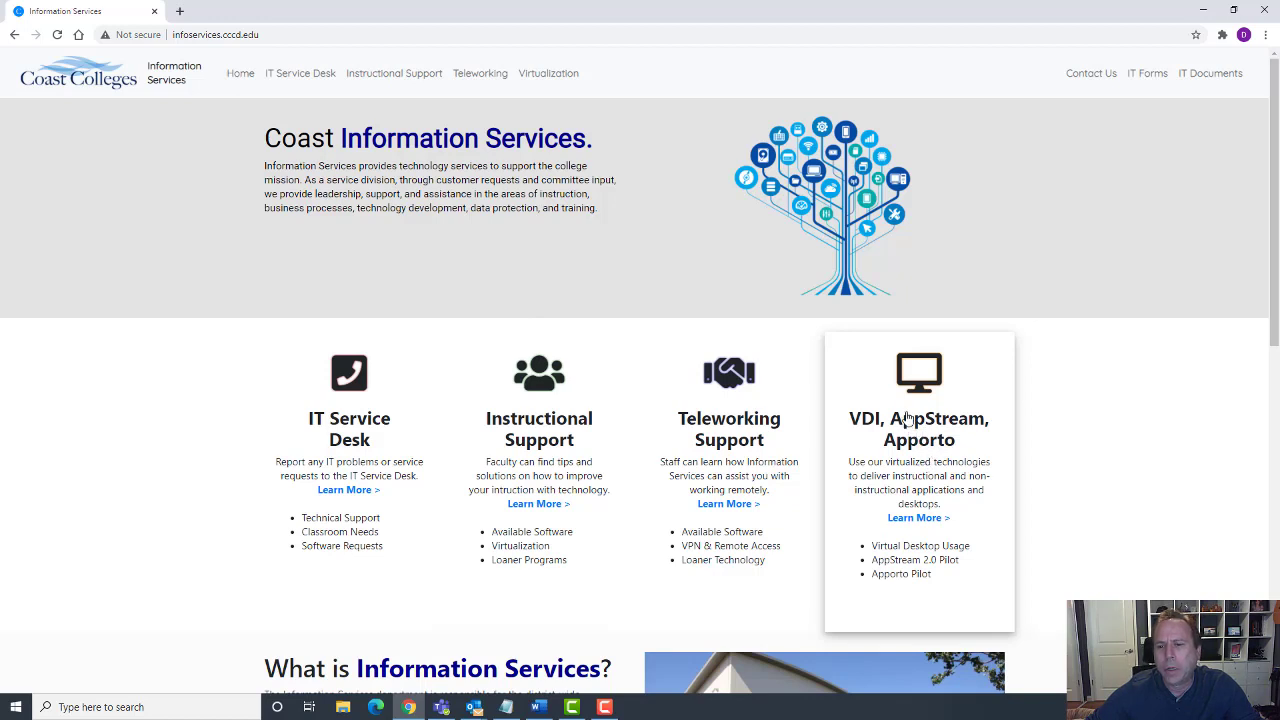
Open the AppStream login for ArcGIS, FrameCAD and SolidWorks from the virtualization page and sign in with the account password.
click(905, 418)
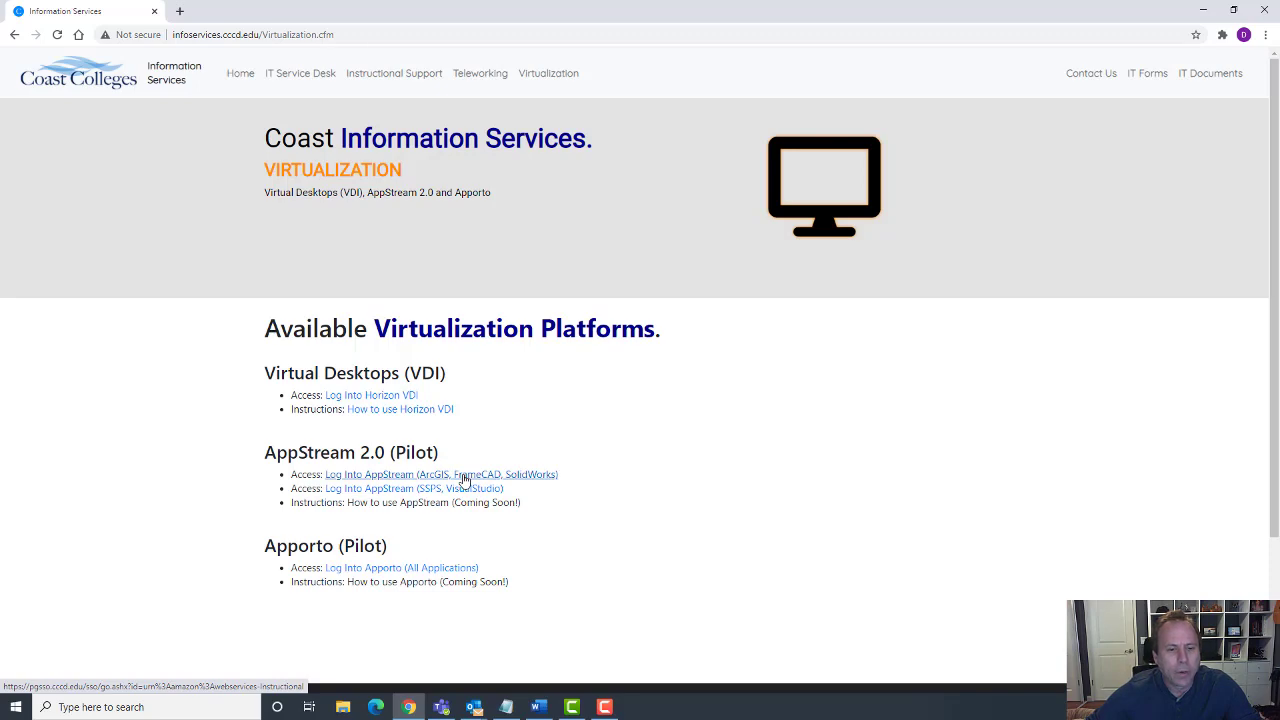
click(462, 476)
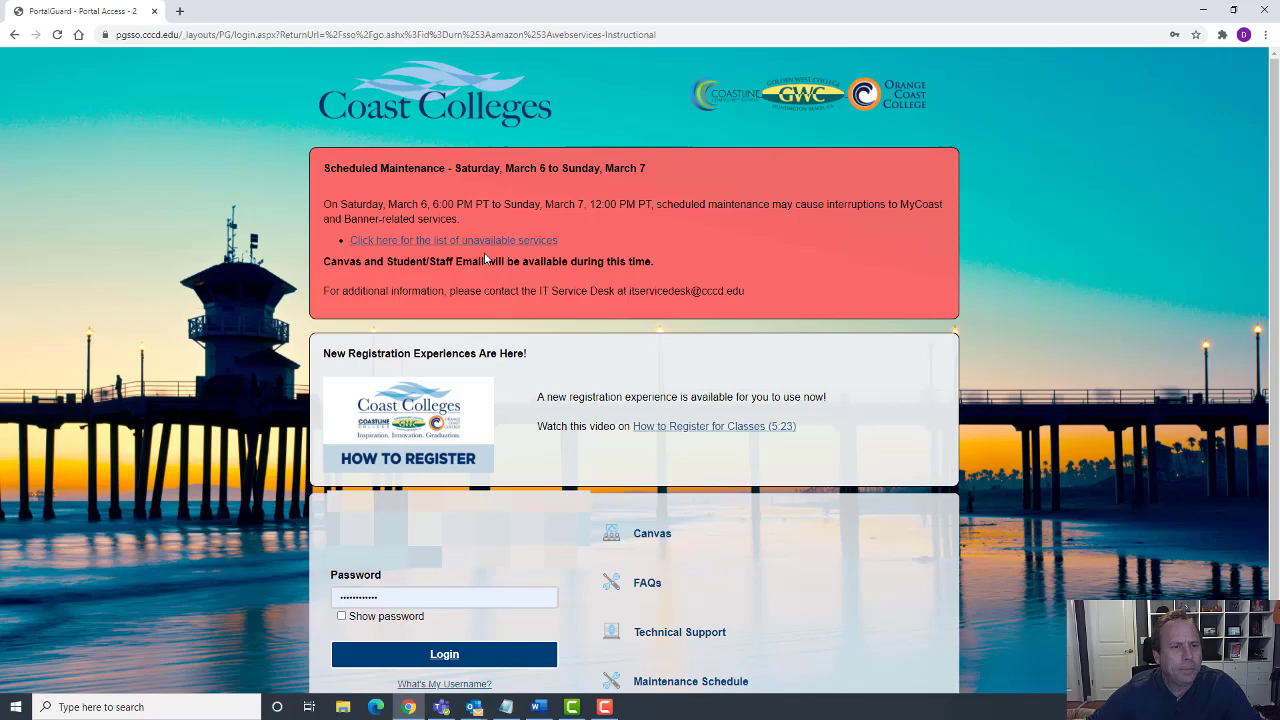
scroll(430, 268, down, 1)
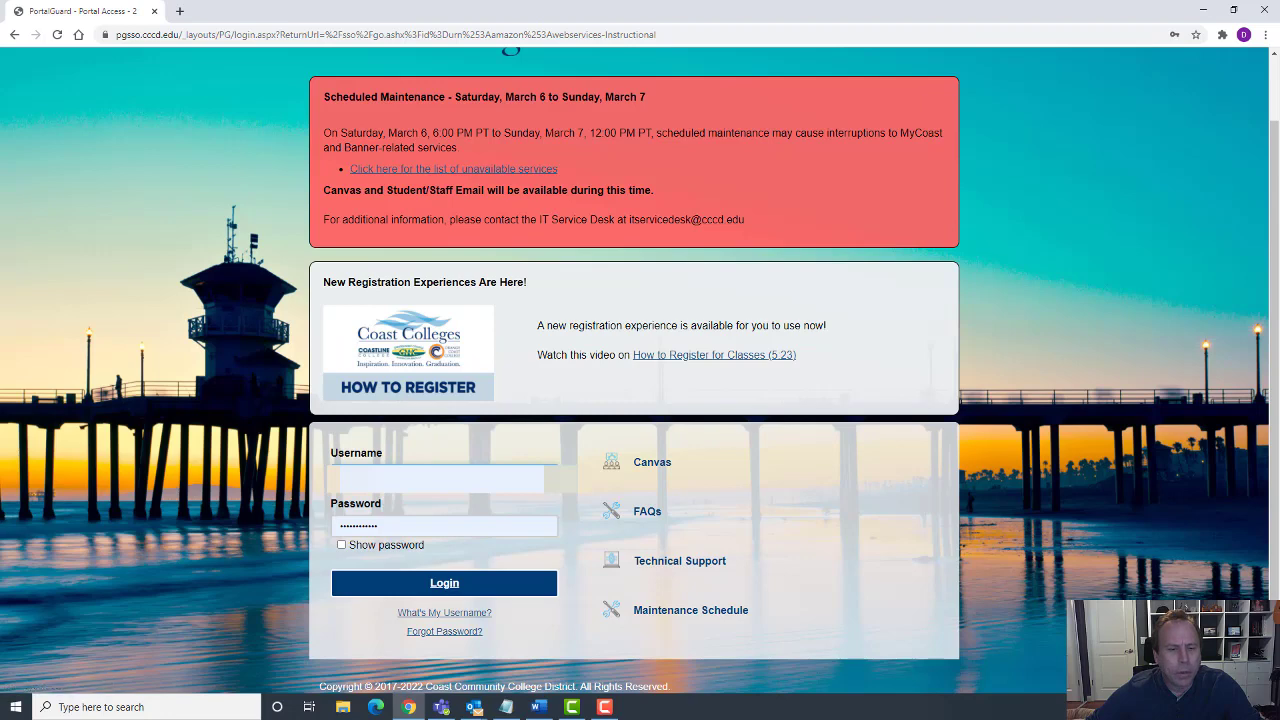
click(416, 526)
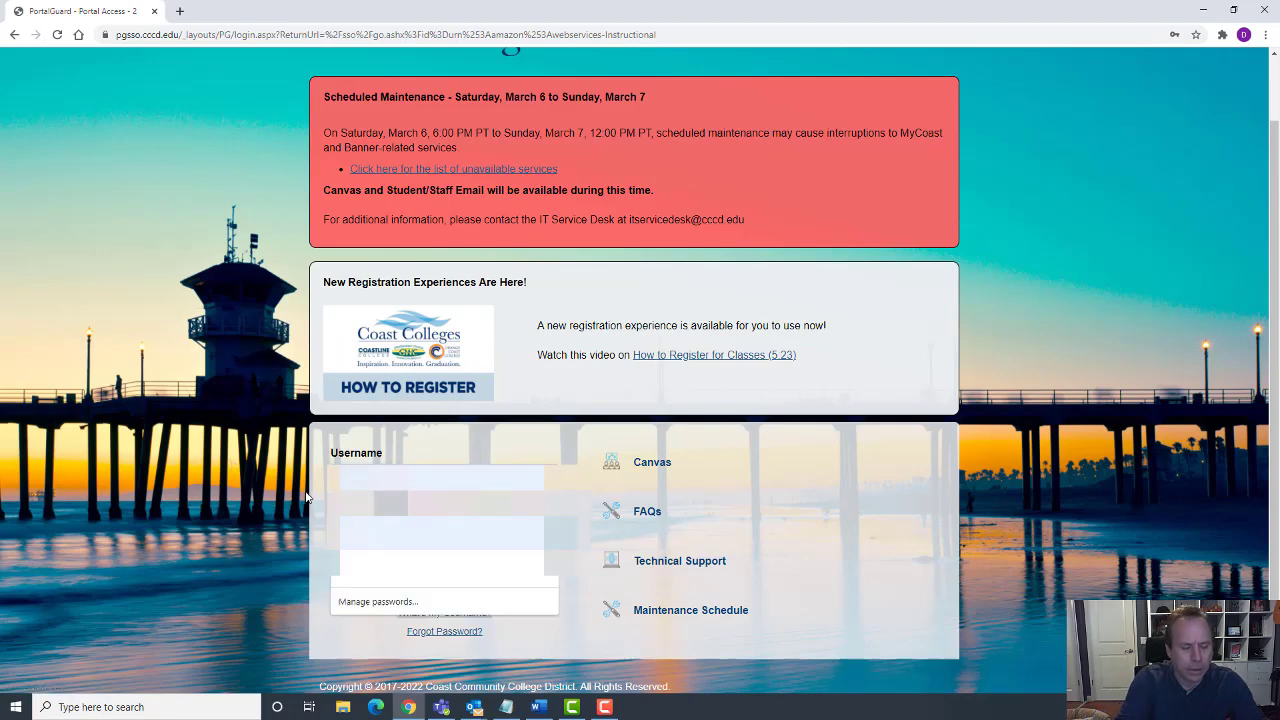
text(••)
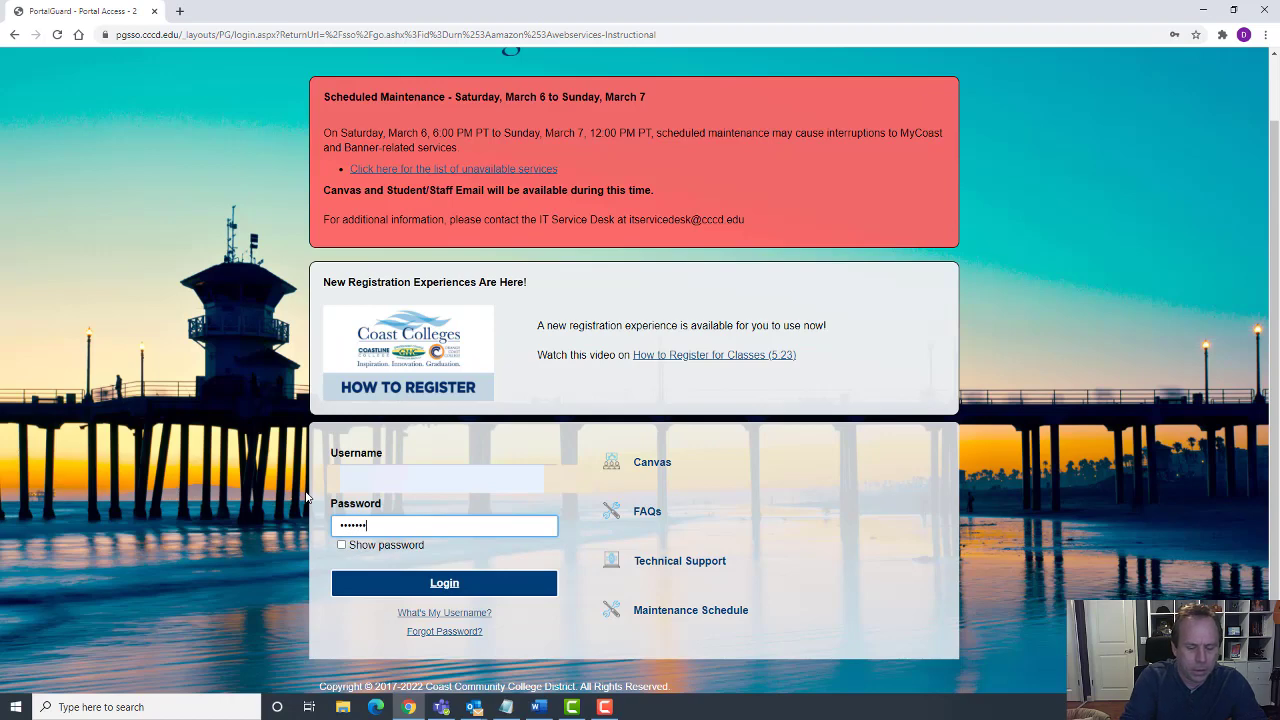
click(451, 583)
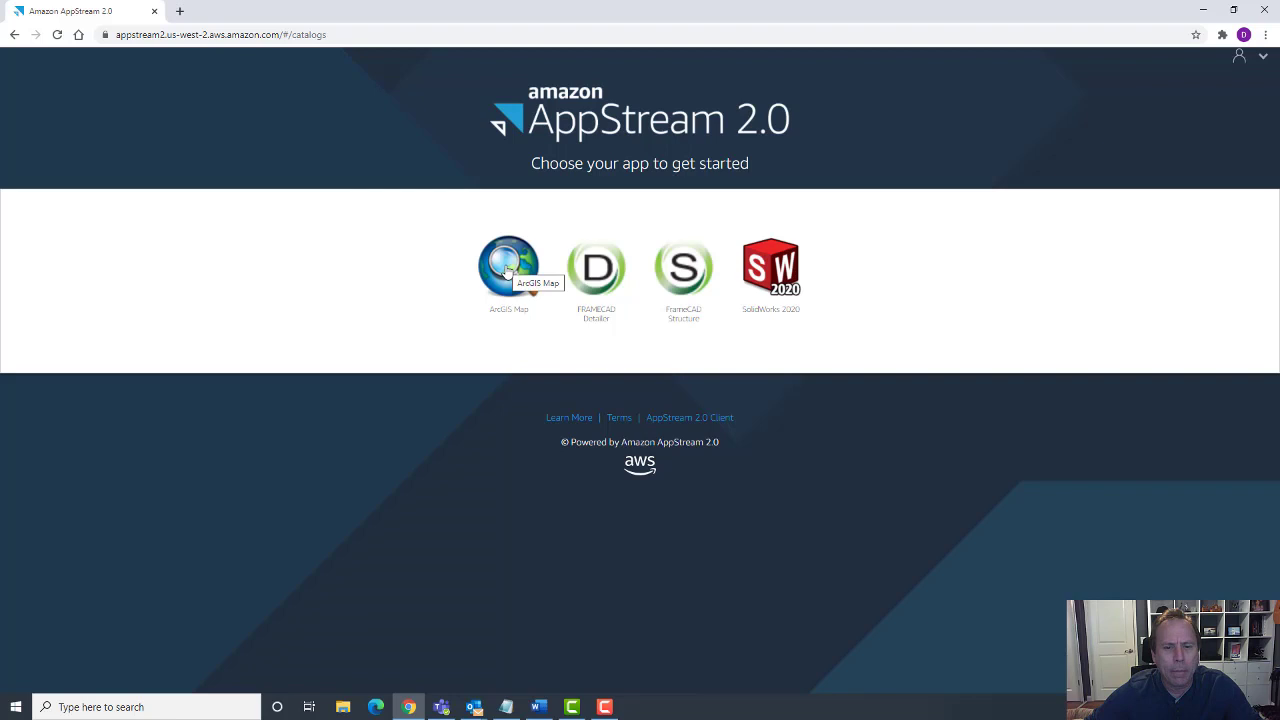
Launch ArcGIS Map from the AppStream 2.0 app catalog.
click(508, 272)
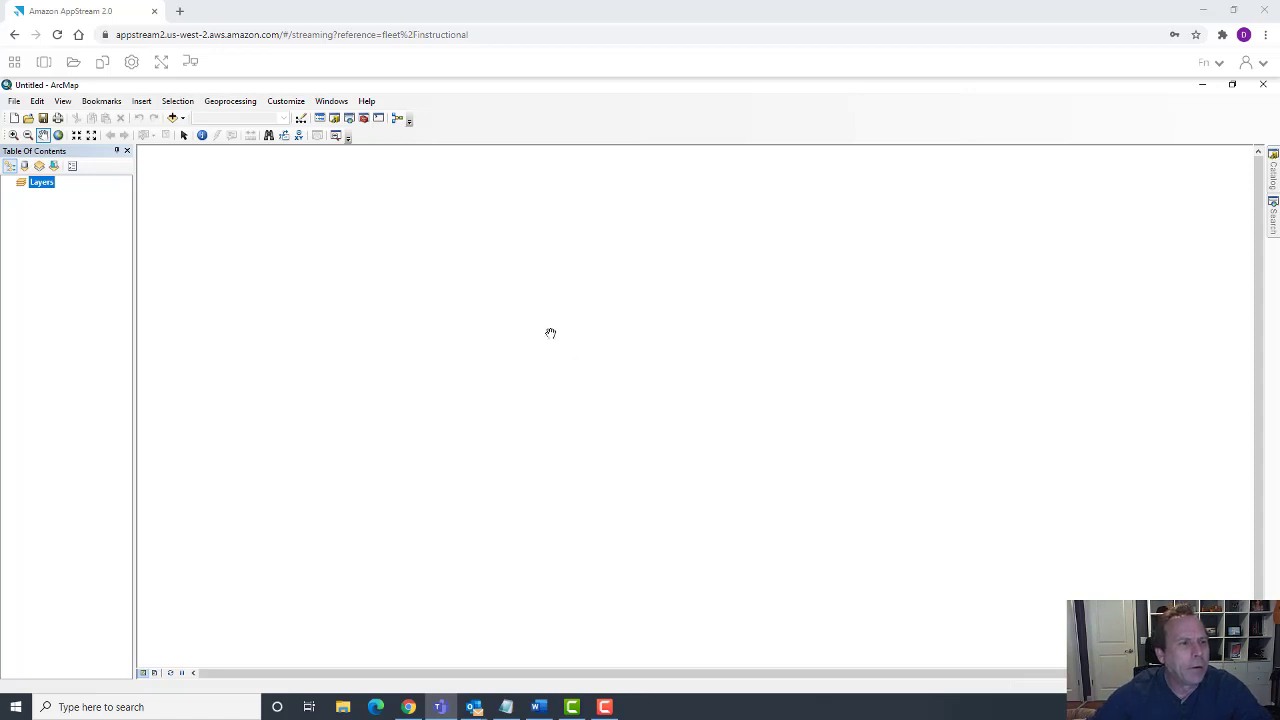
Examine the streaming session's list of launchable applications and its view for switching between open windows.
click(15, 63)
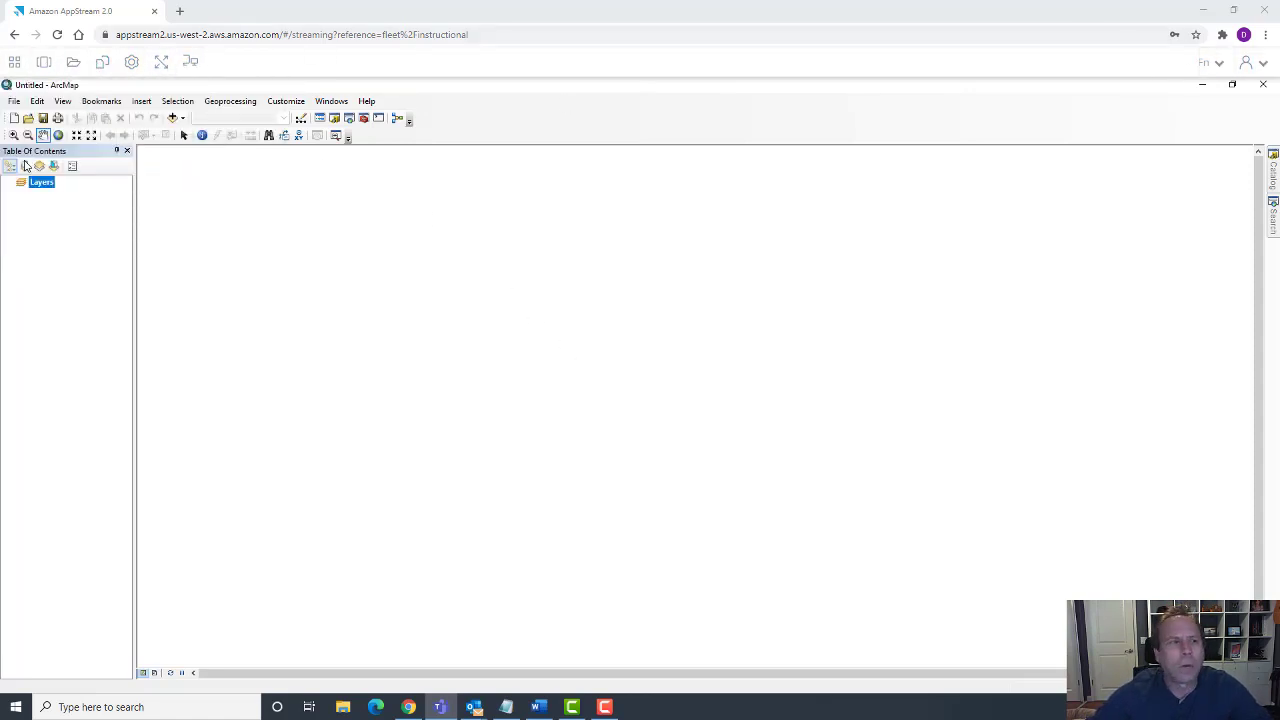
click(26, 68)
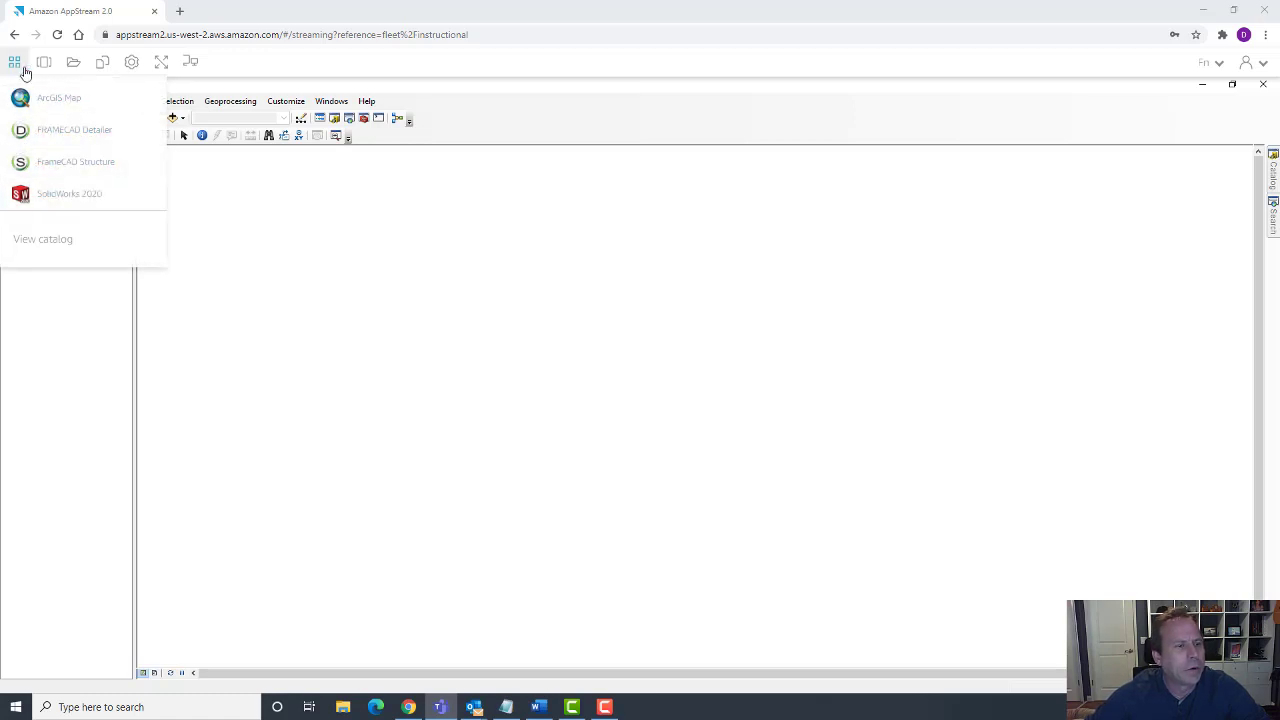
click(44, 64)
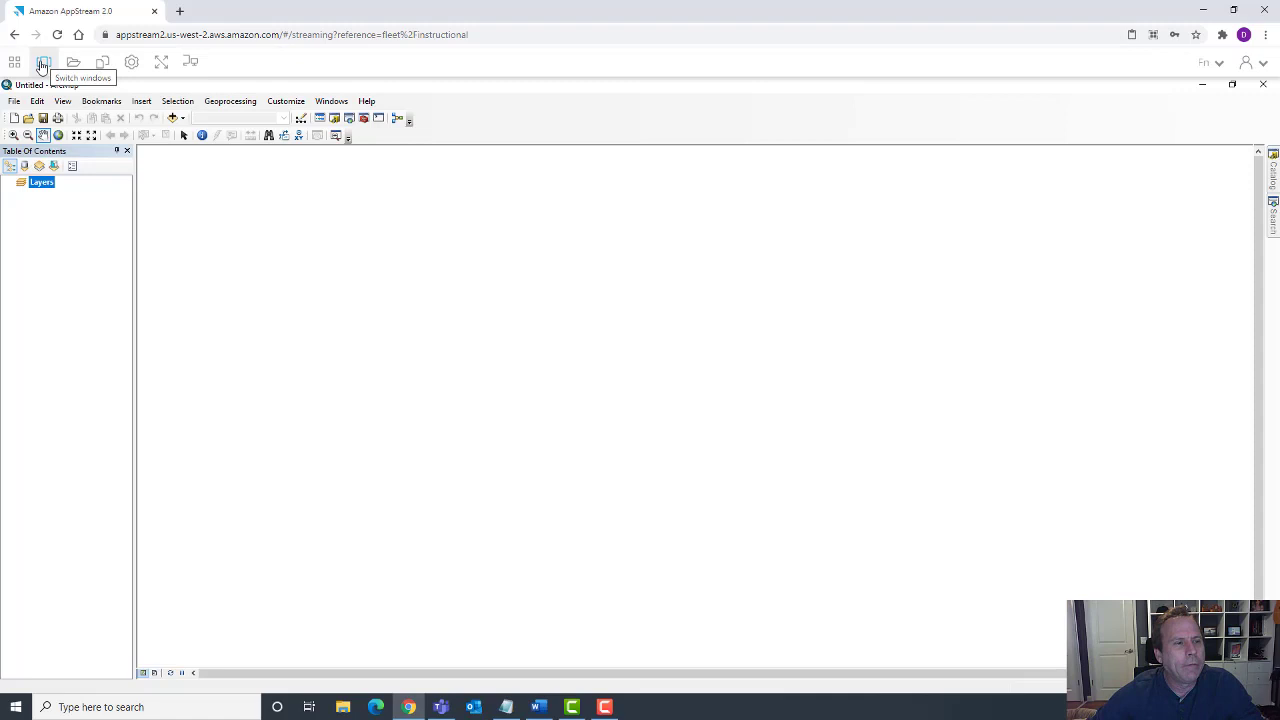
click(20, 64)
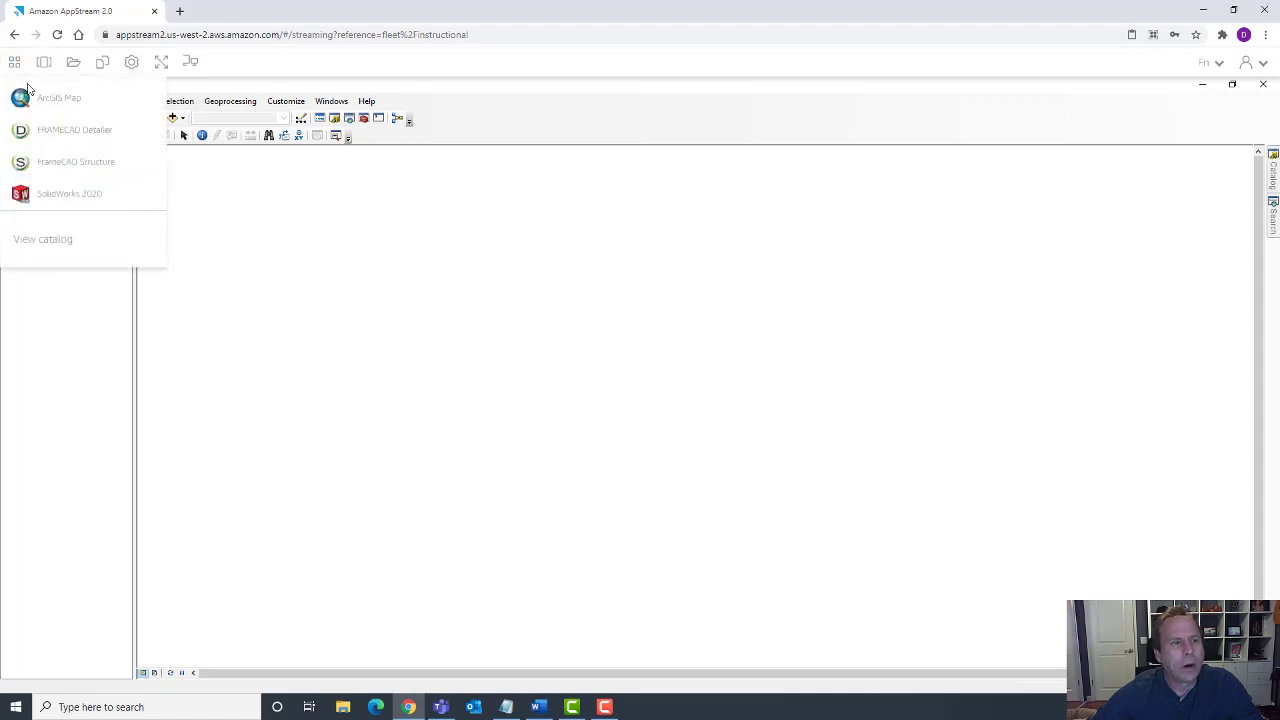
click(49, 100)
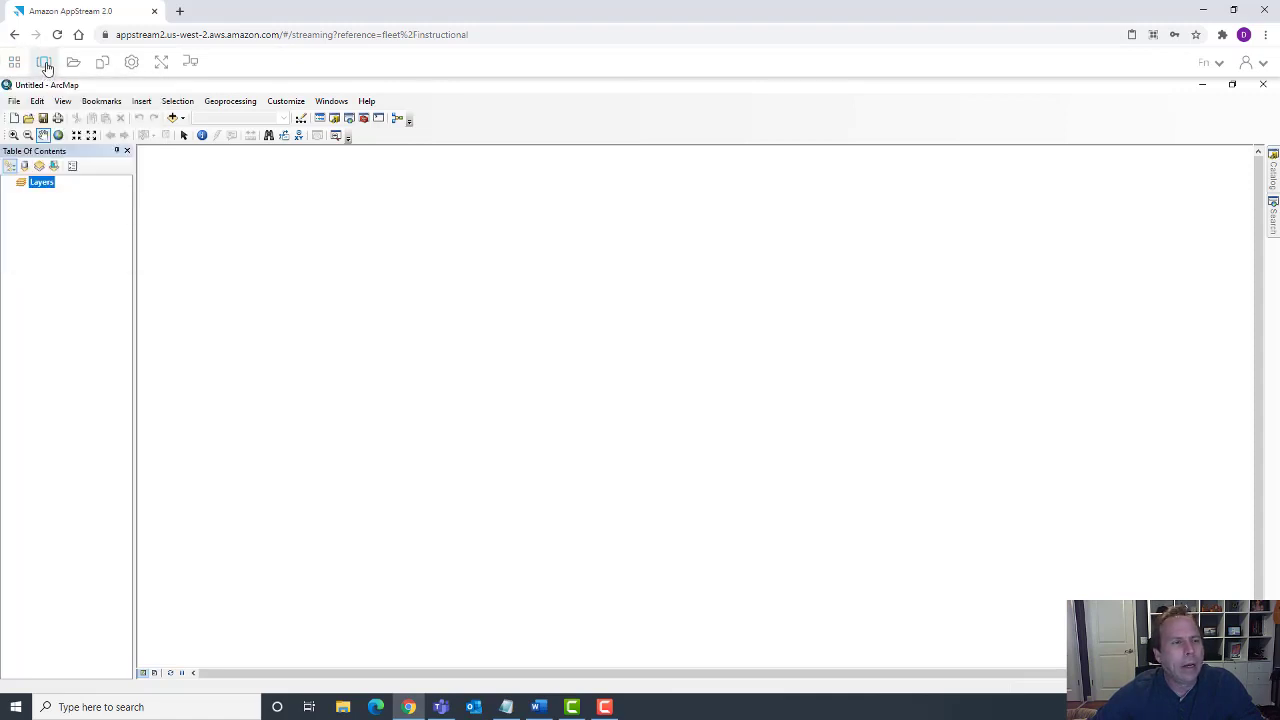
click(44, 63)
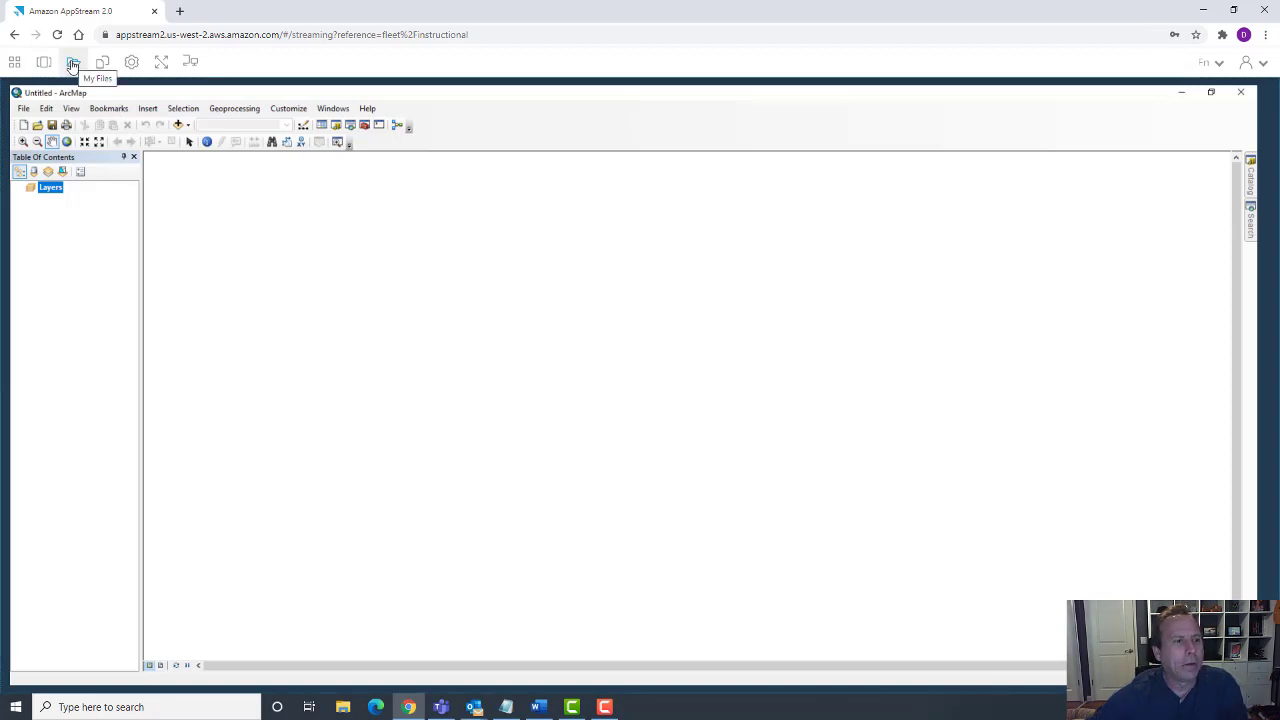
Open the Home Folder in the session's file browser and add a folder named ArcGIS.
click(73, 64)
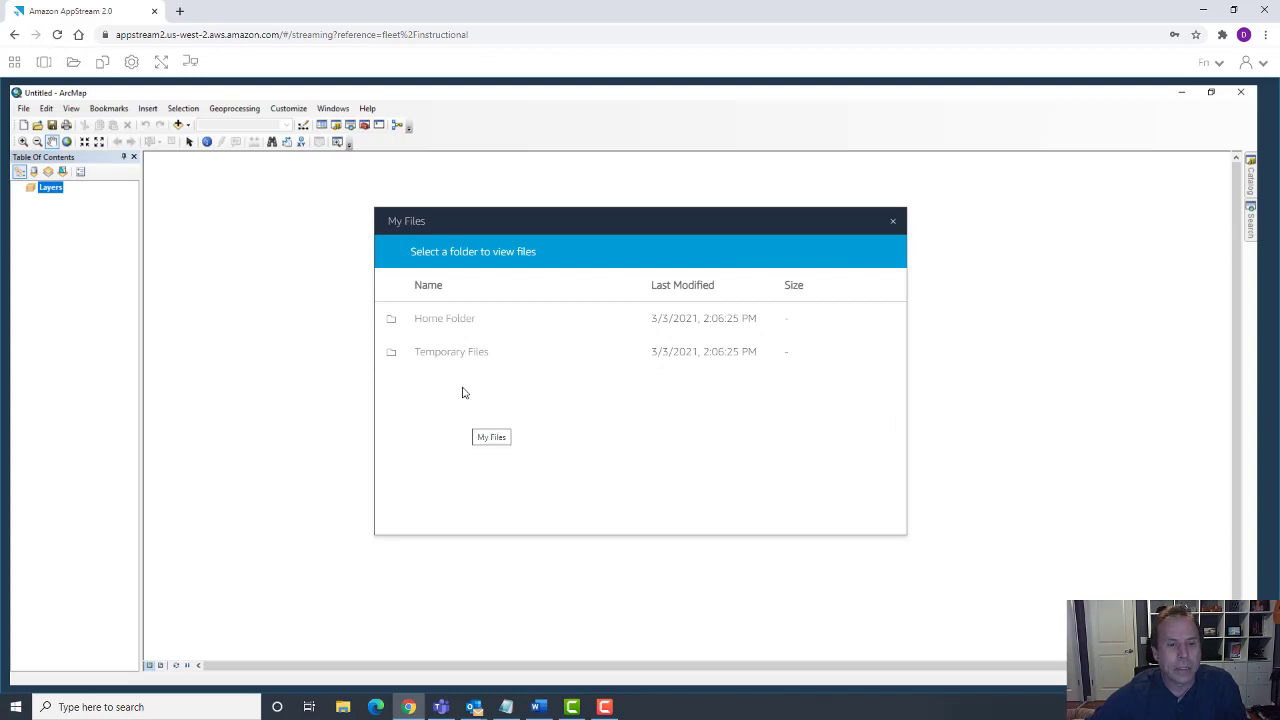
click(440, 321)
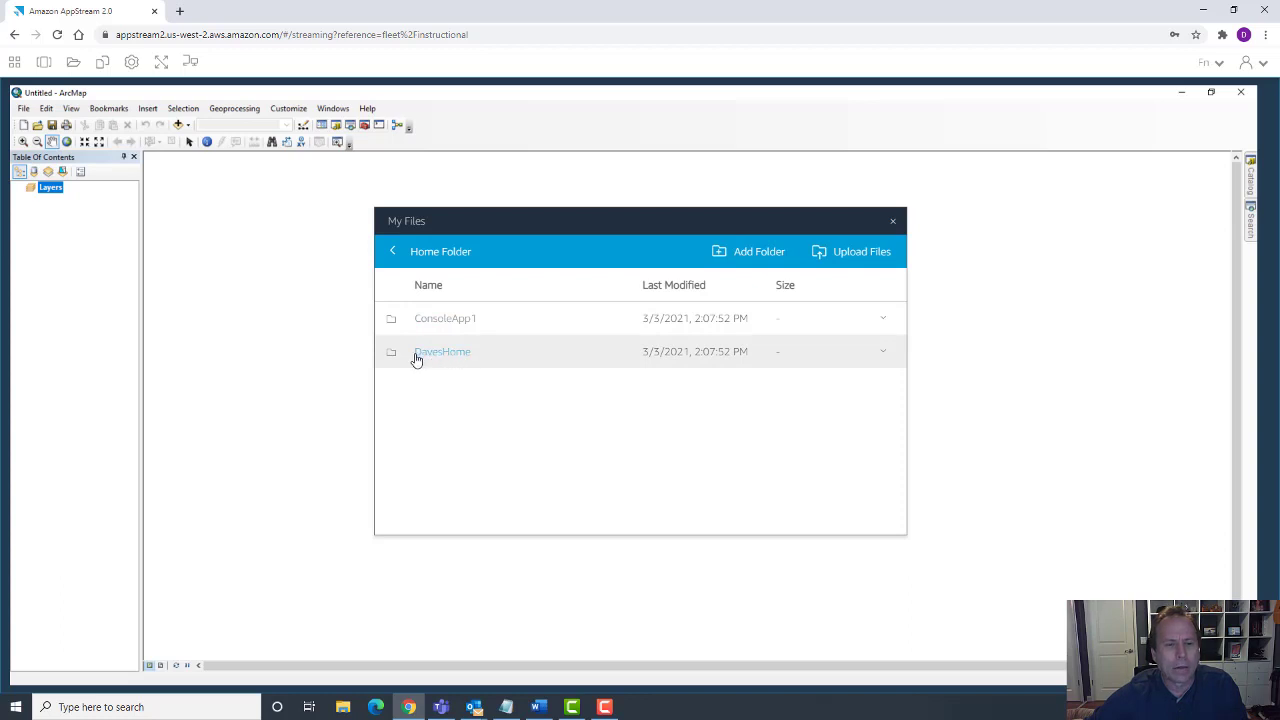
click(741, 258)
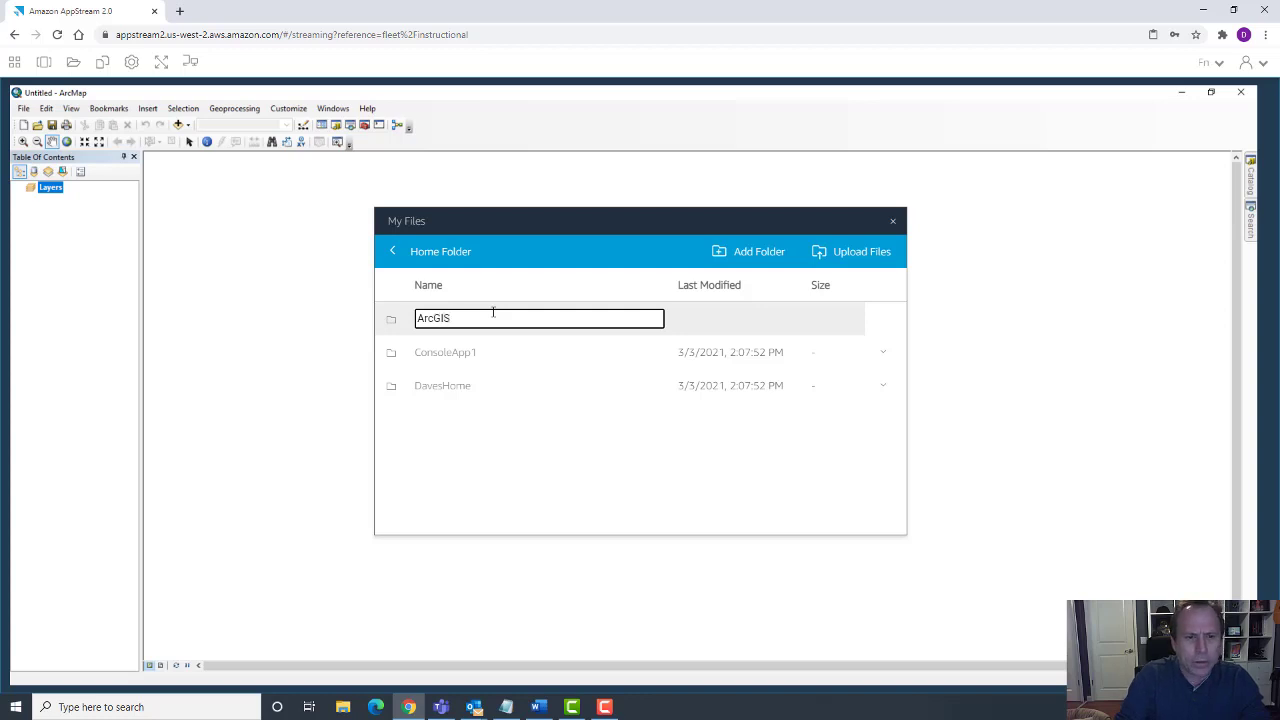
text(ArcGIS)
key(Return)
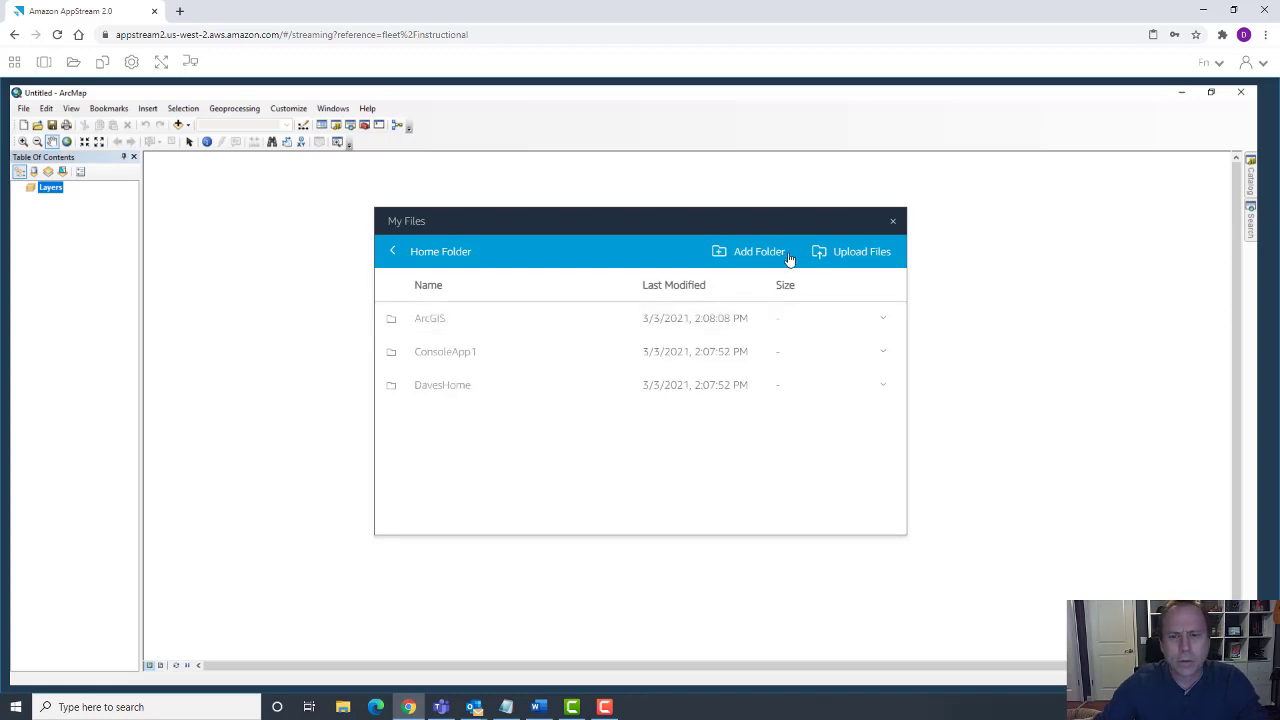
Add a second folder named FrameCAD to the Home Folder.
click(751, 258)
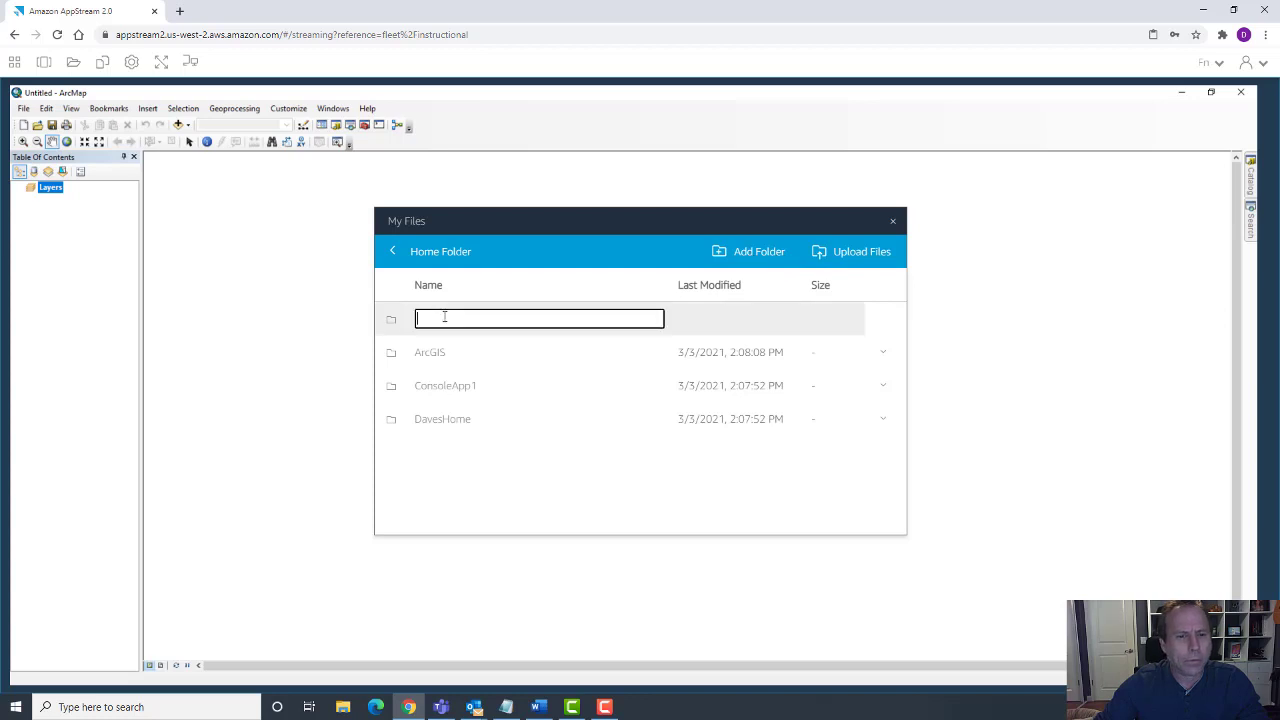
text(Fram)
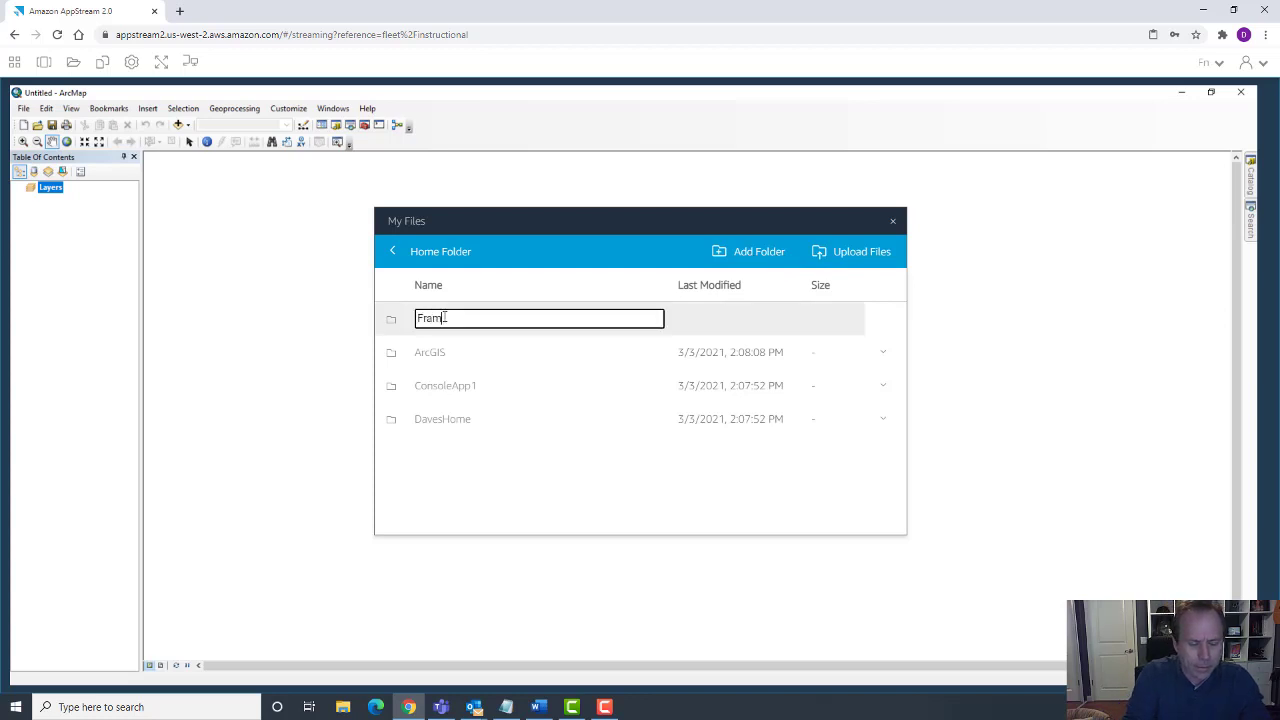
text(eCAD)
key(Return)
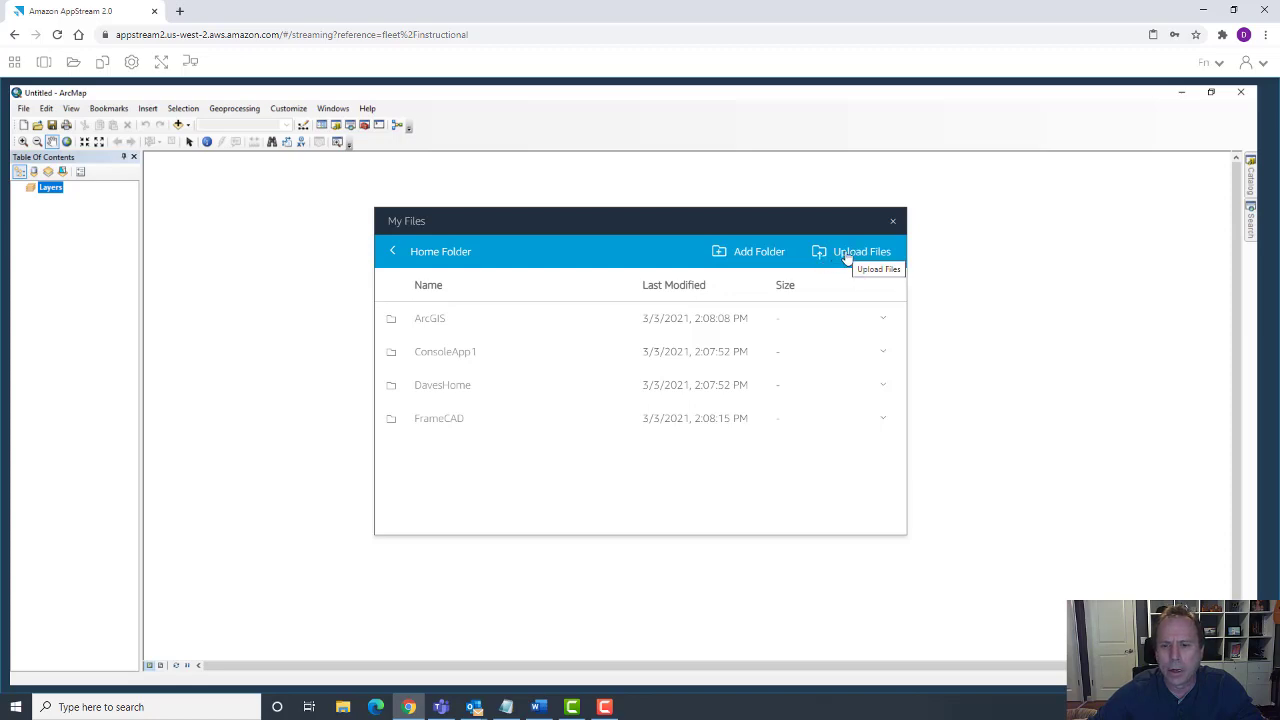
Upload BGS_DigMapGB-50_WGS84.mxd from the local Downloads folder to the Home Folder.
click(846, 254)
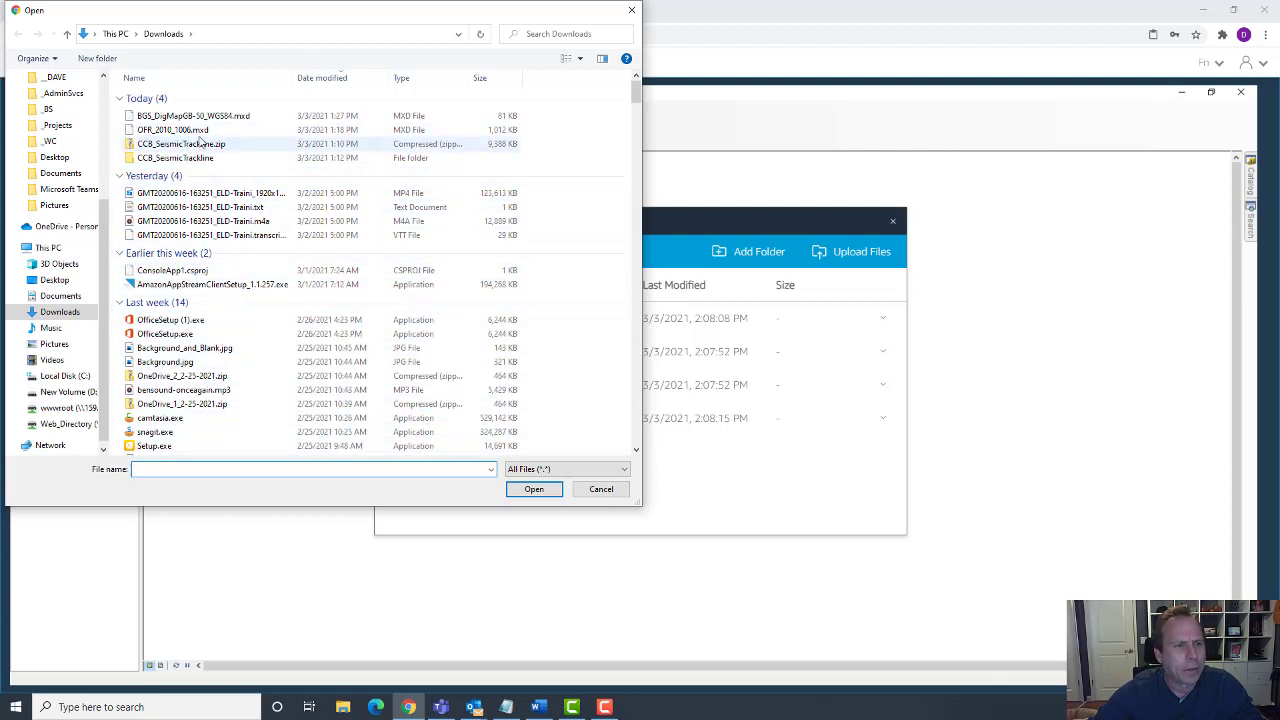
click(305, 116)
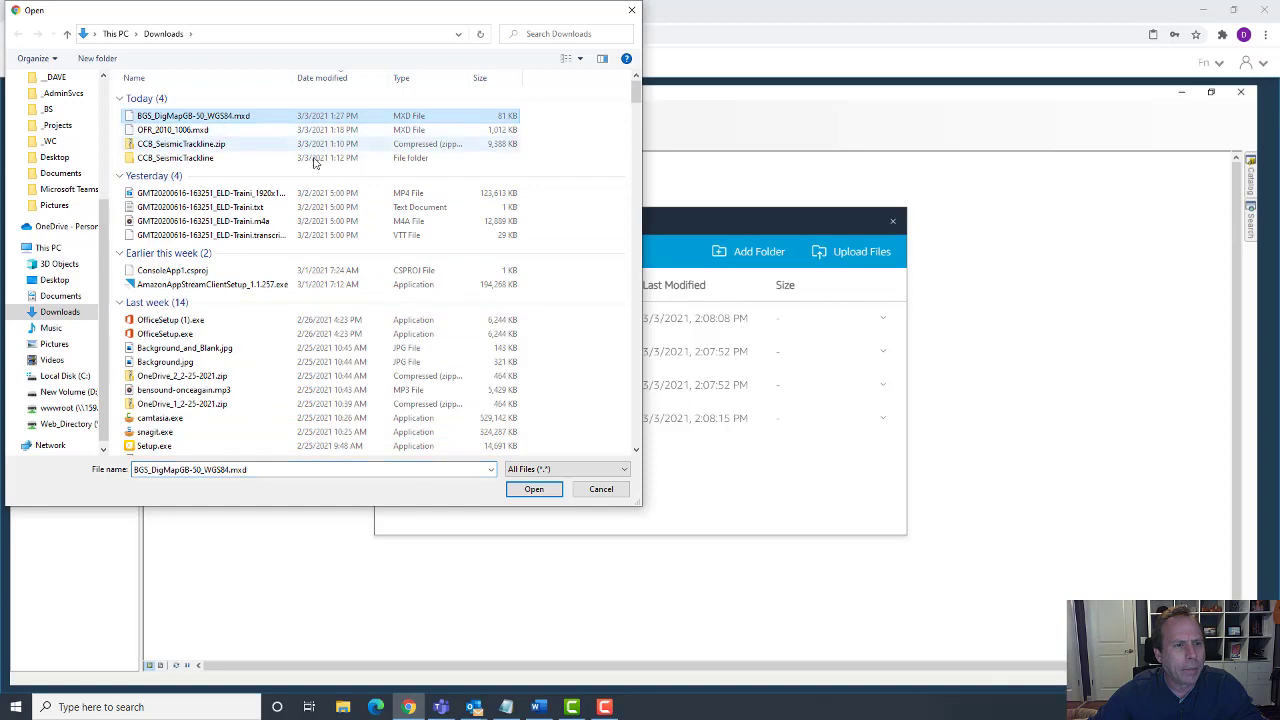
click(534, 490)
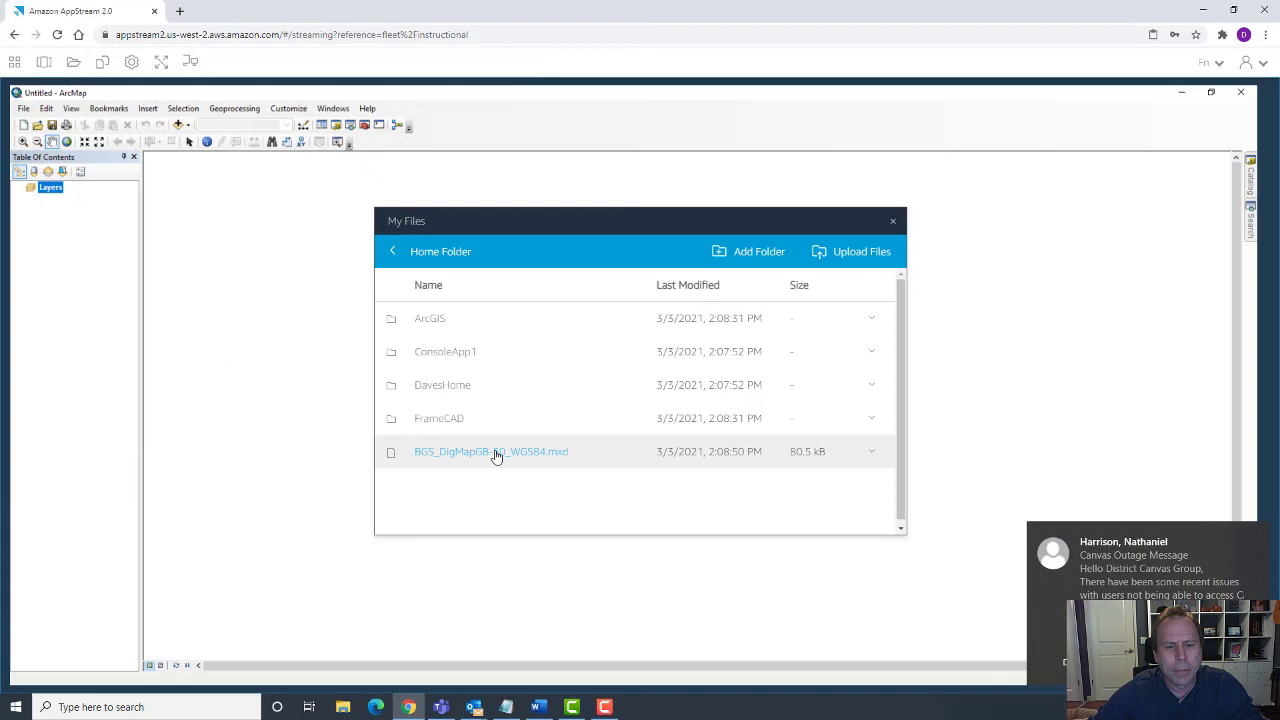
Try to move the uploaded MXD file into the ArcGIS folder and check the actions available for the file.
drag(455, 451, 451, 323)
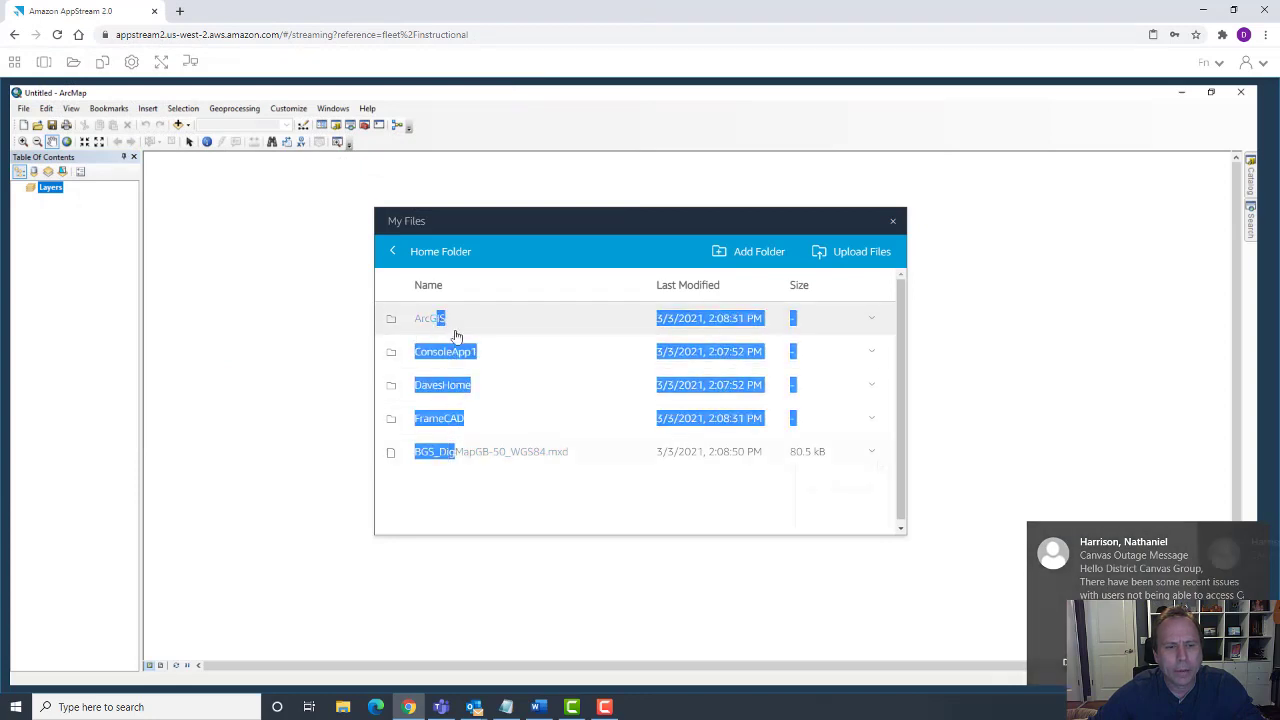
click(871, 451)
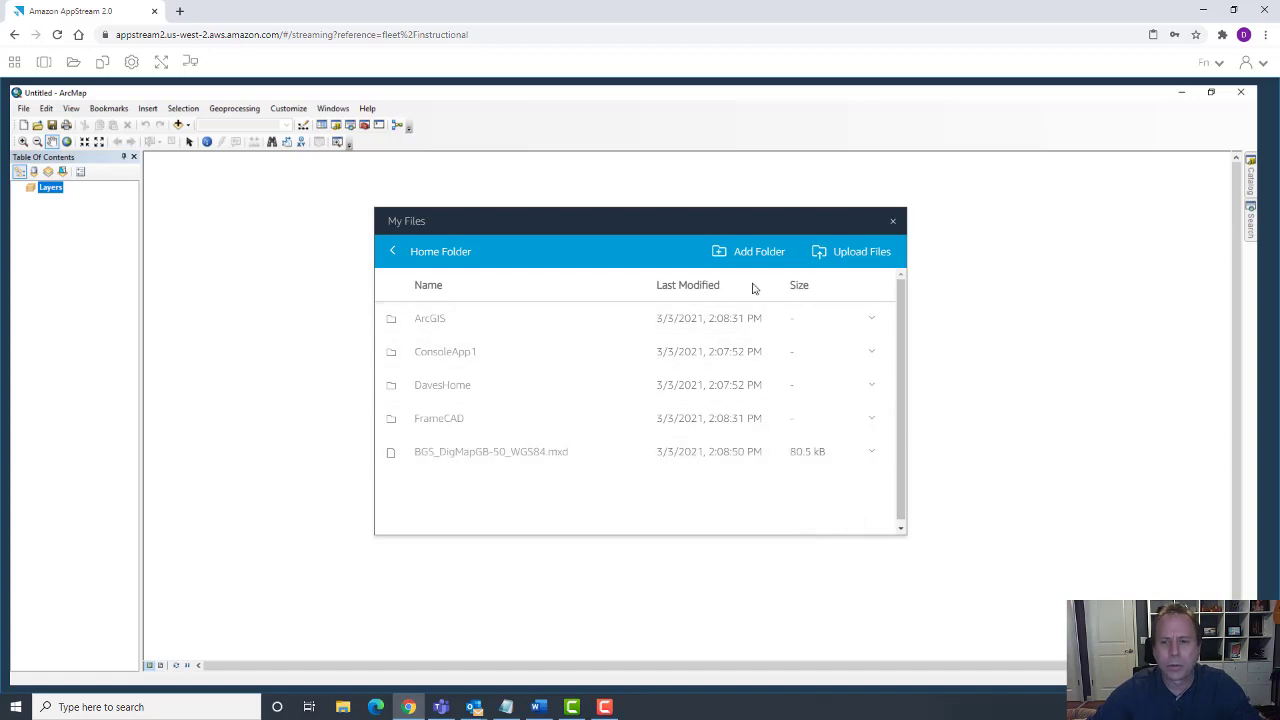
Close the file browser and view the options for exchanging clipboard content between the local device and the remote session.
click(893, 221)
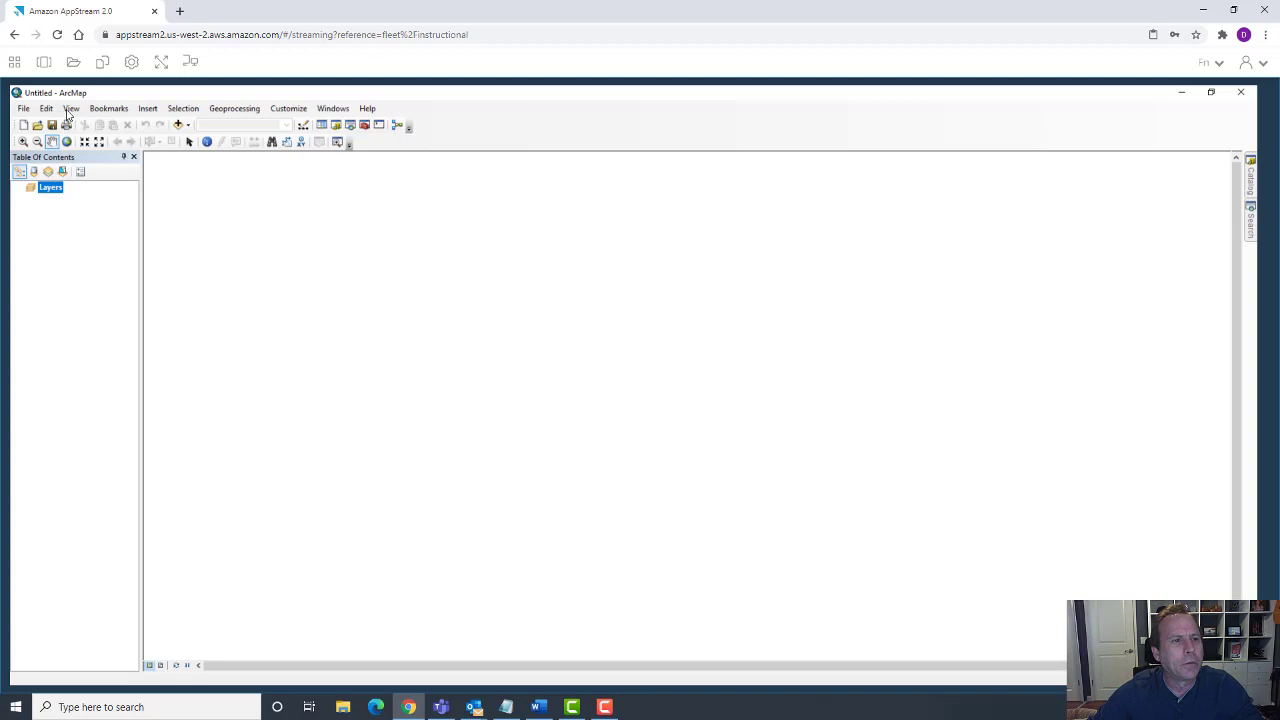
click(101, 64)
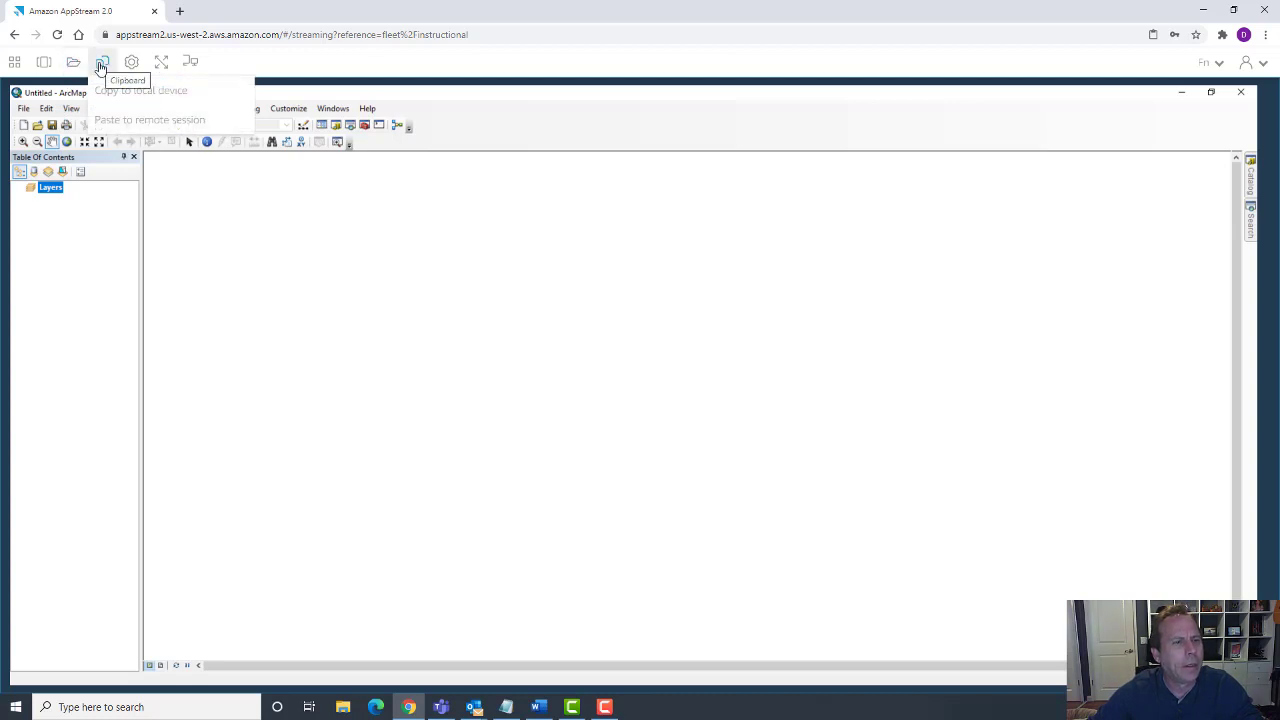
click(102, 64)
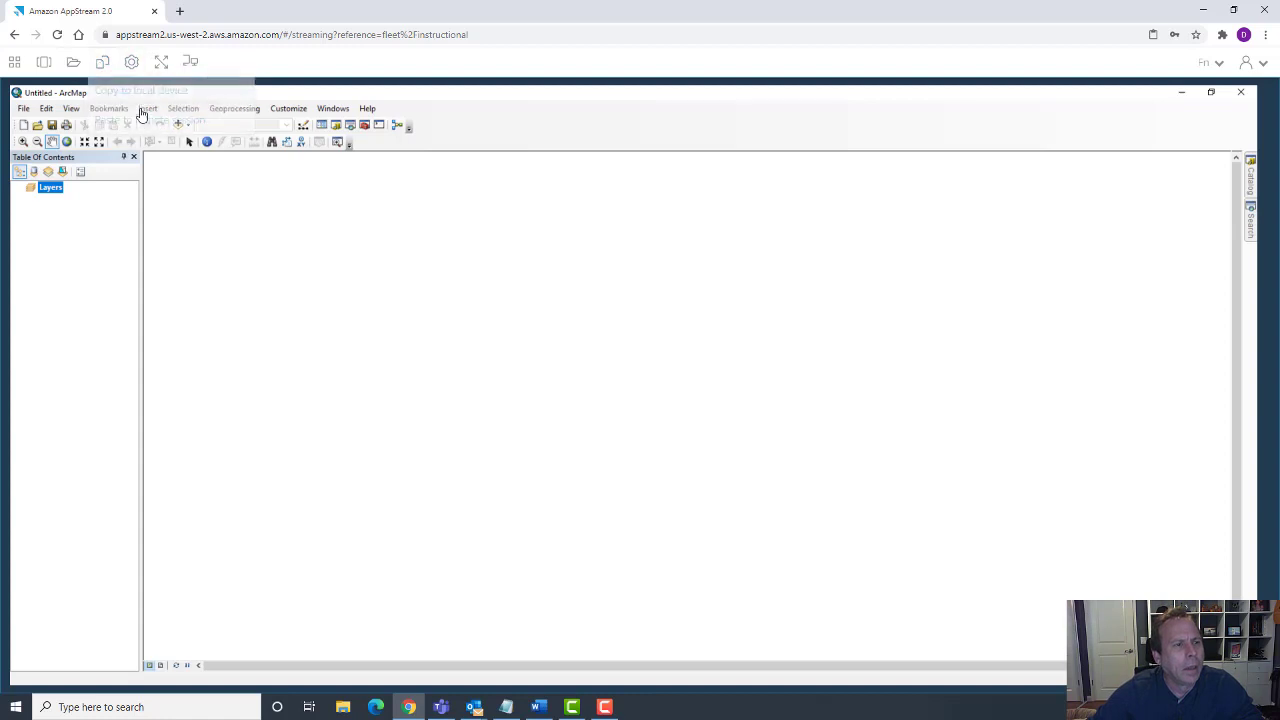
View the clipboard copy and paste options again, and check the session settings with the available screen resolutions.
click(103, 64)
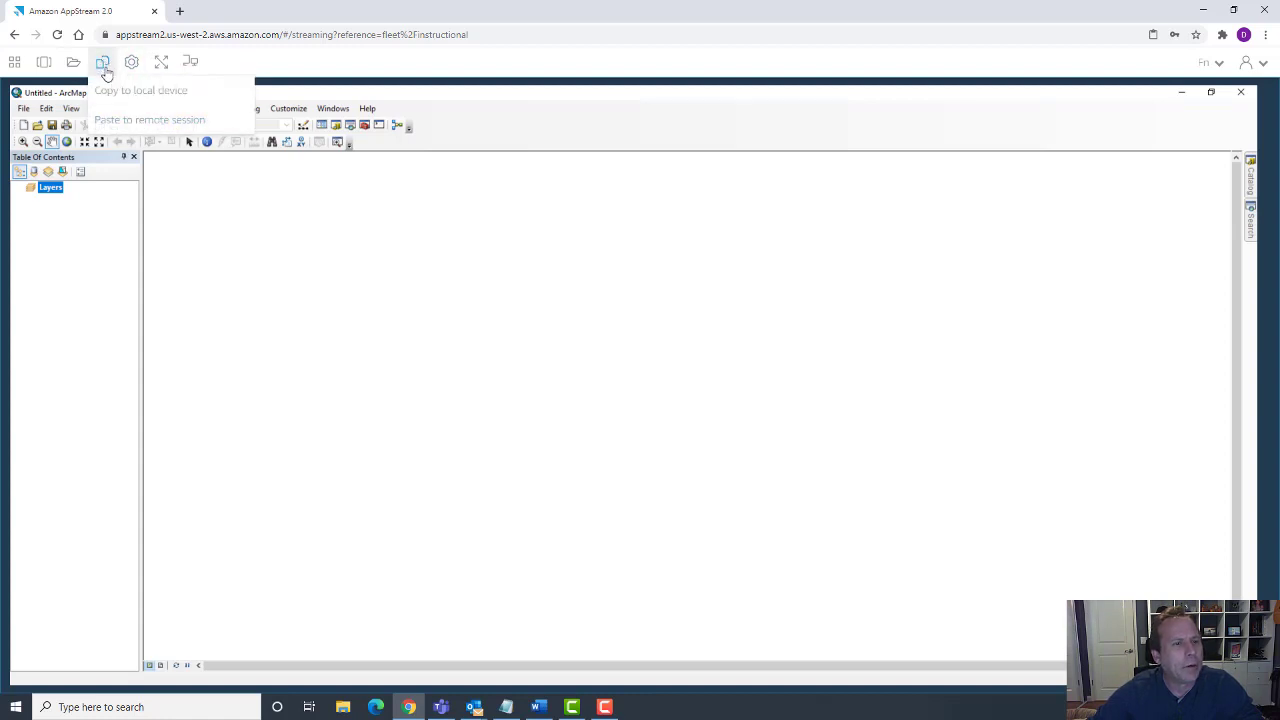
click(125, 122)
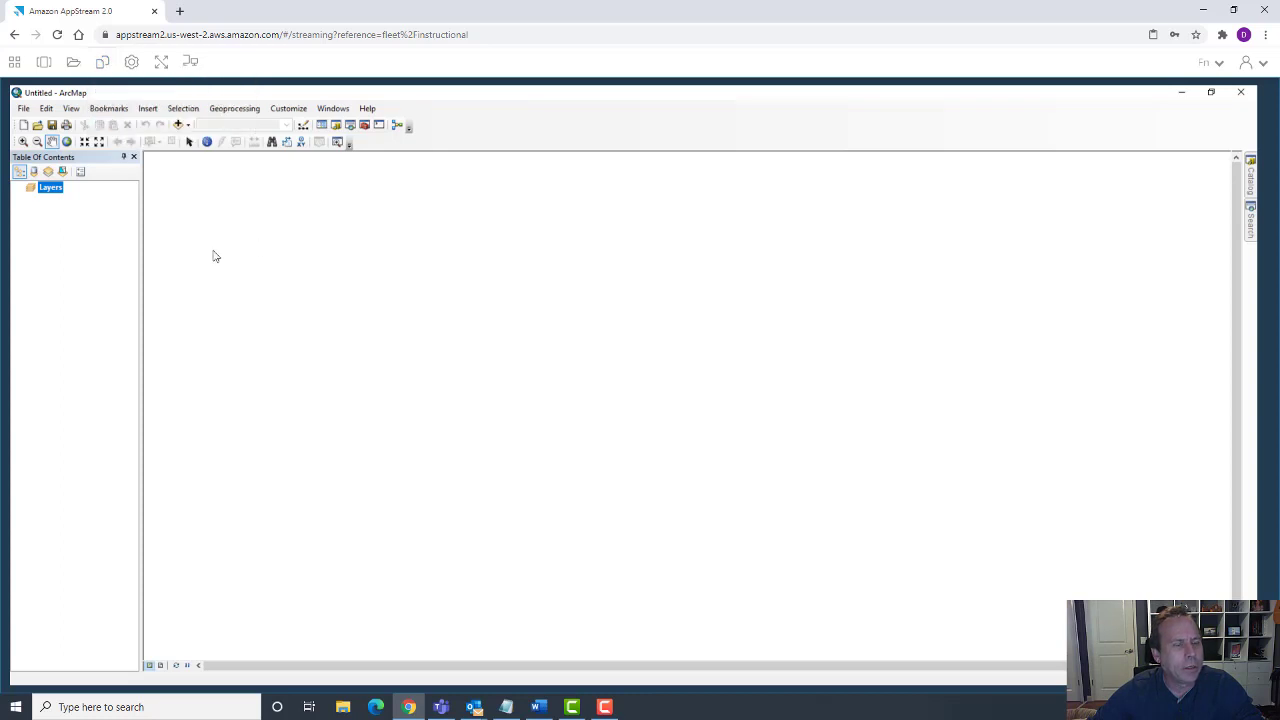
click(100, 64)
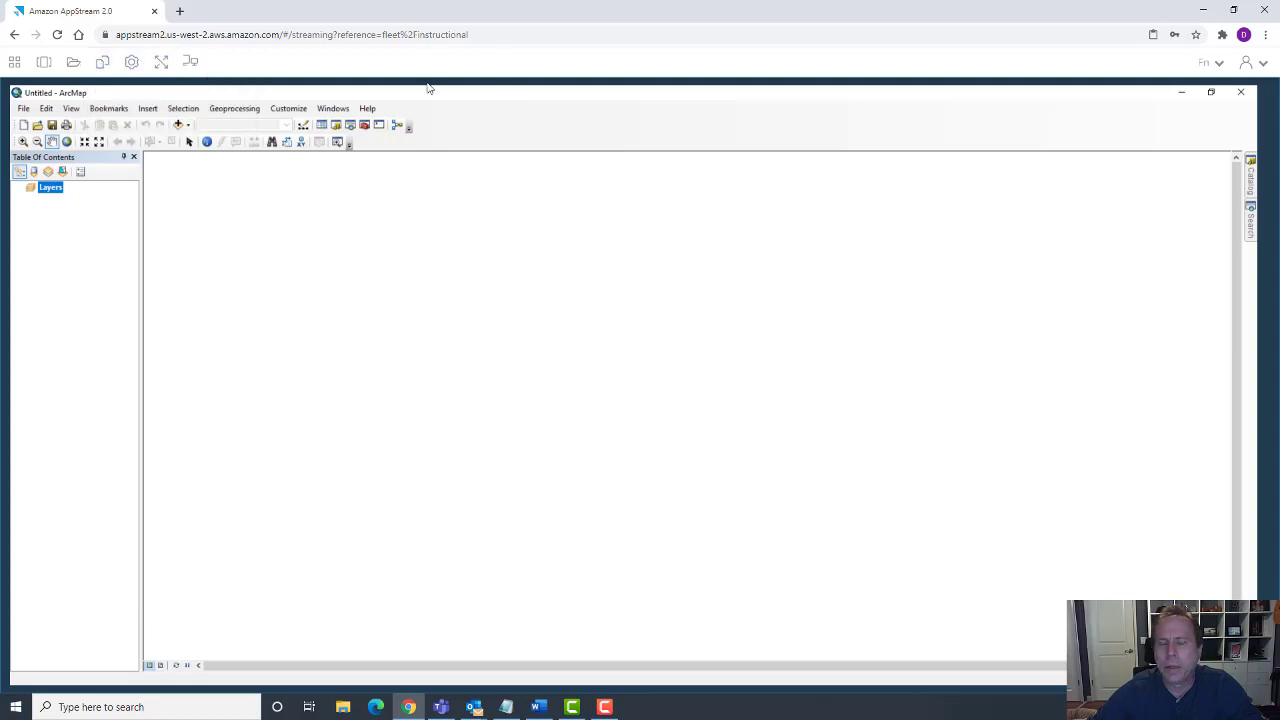
click(103, 64)
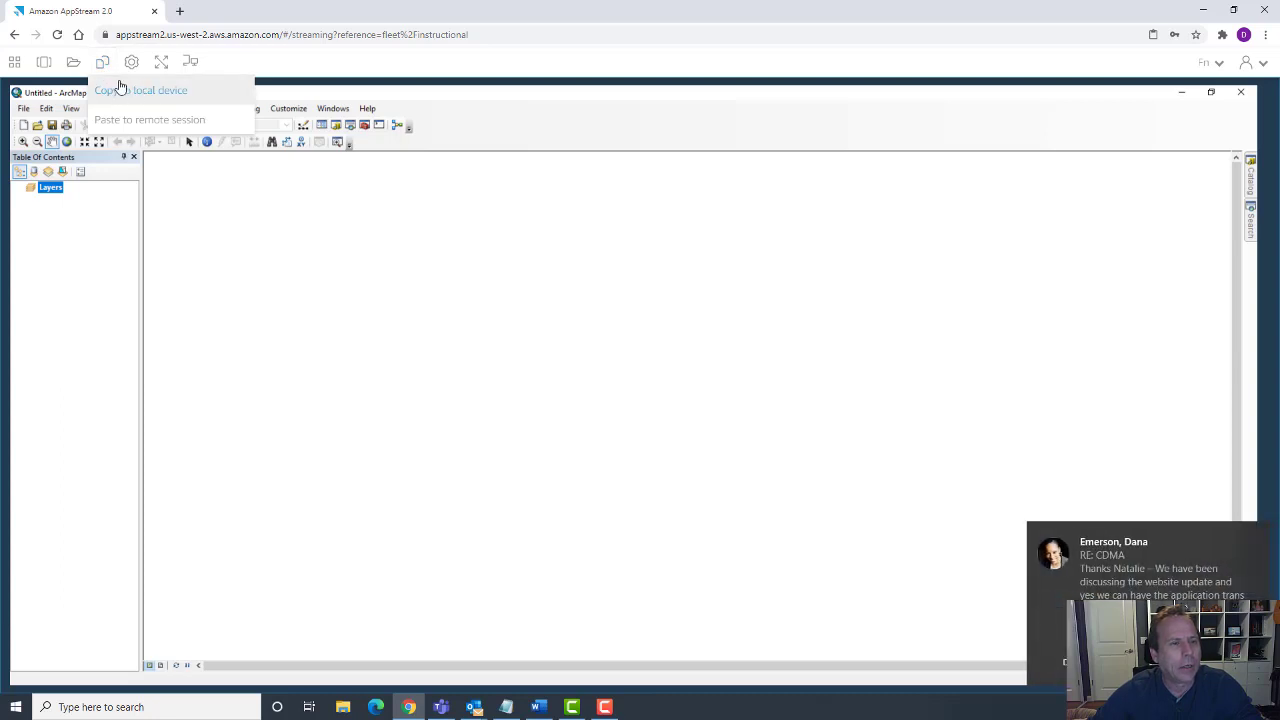
click(147, 95)
click(131, 62)
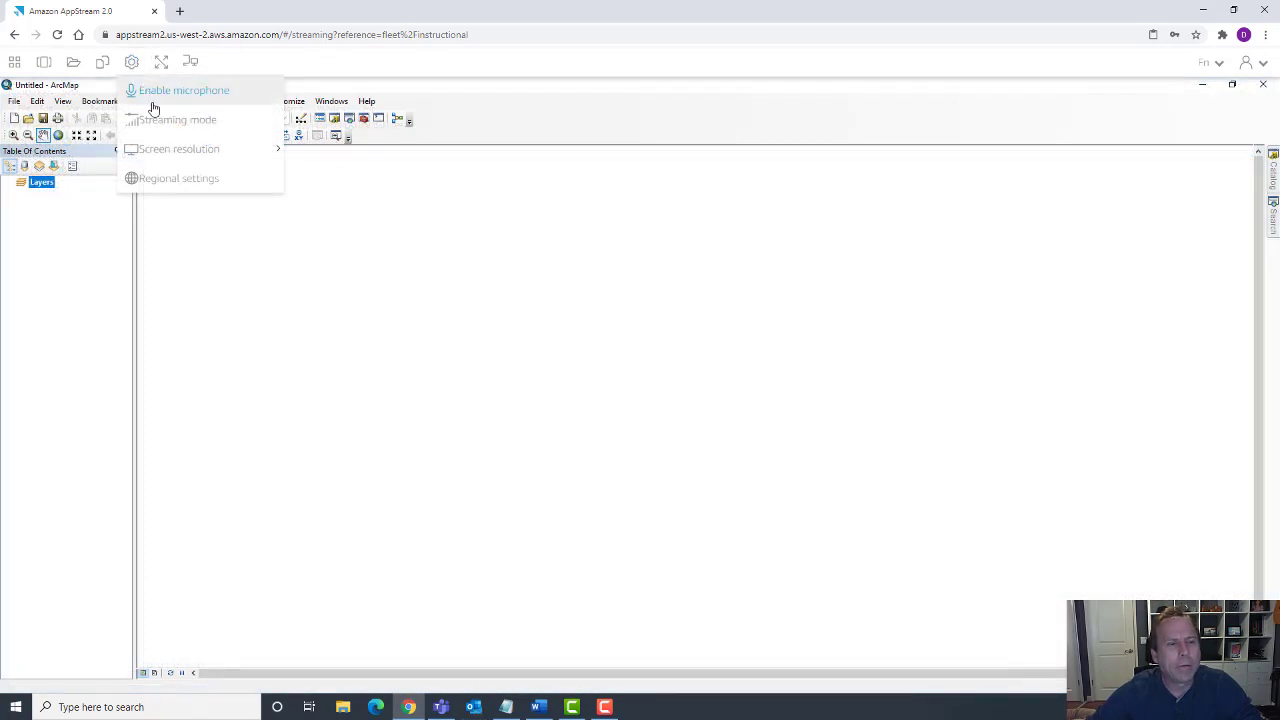
mouse_move(166, 148)
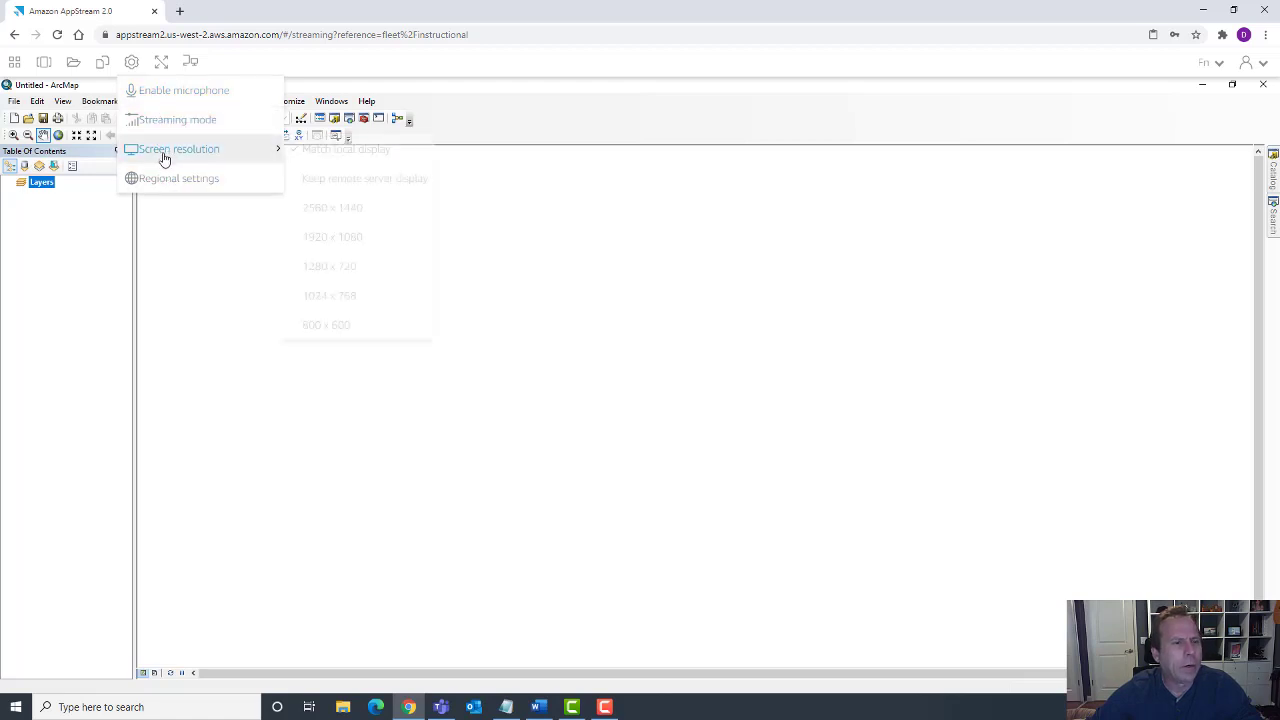
Switch the streaming session to full screen, reveal its session toolbar, and return to the normal browser view.
click(155, 64)
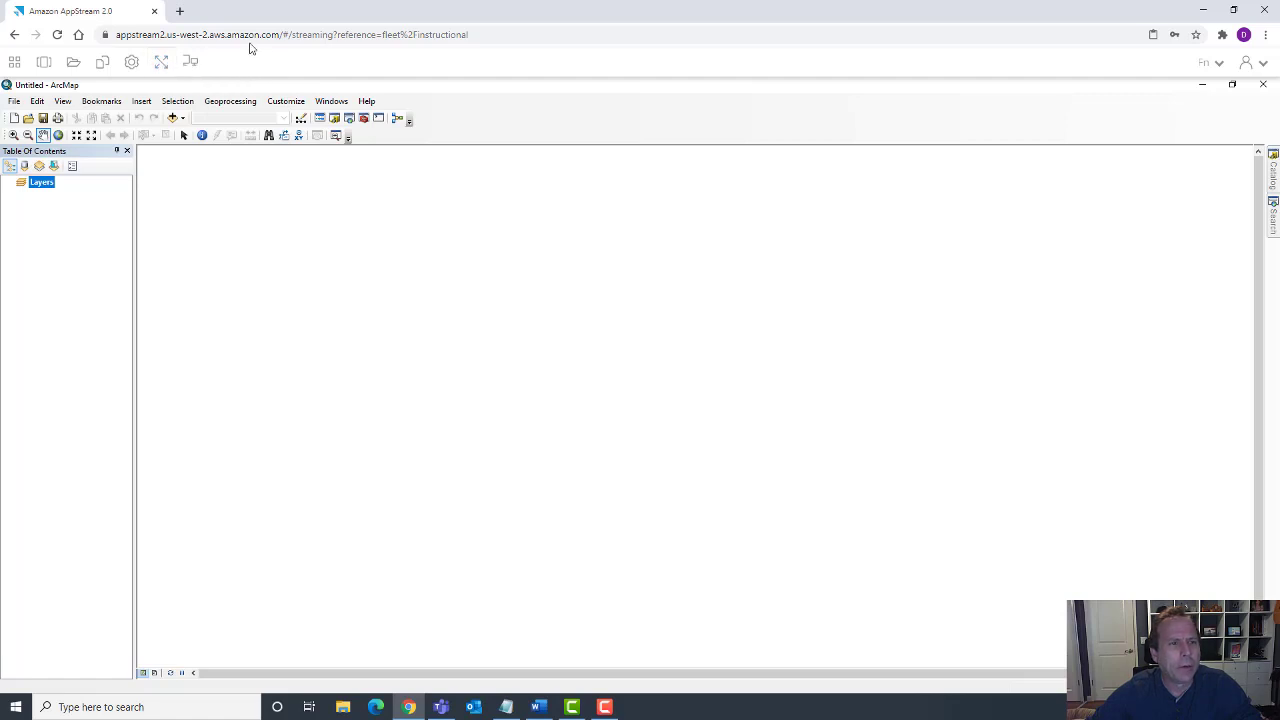
click(251, 34)
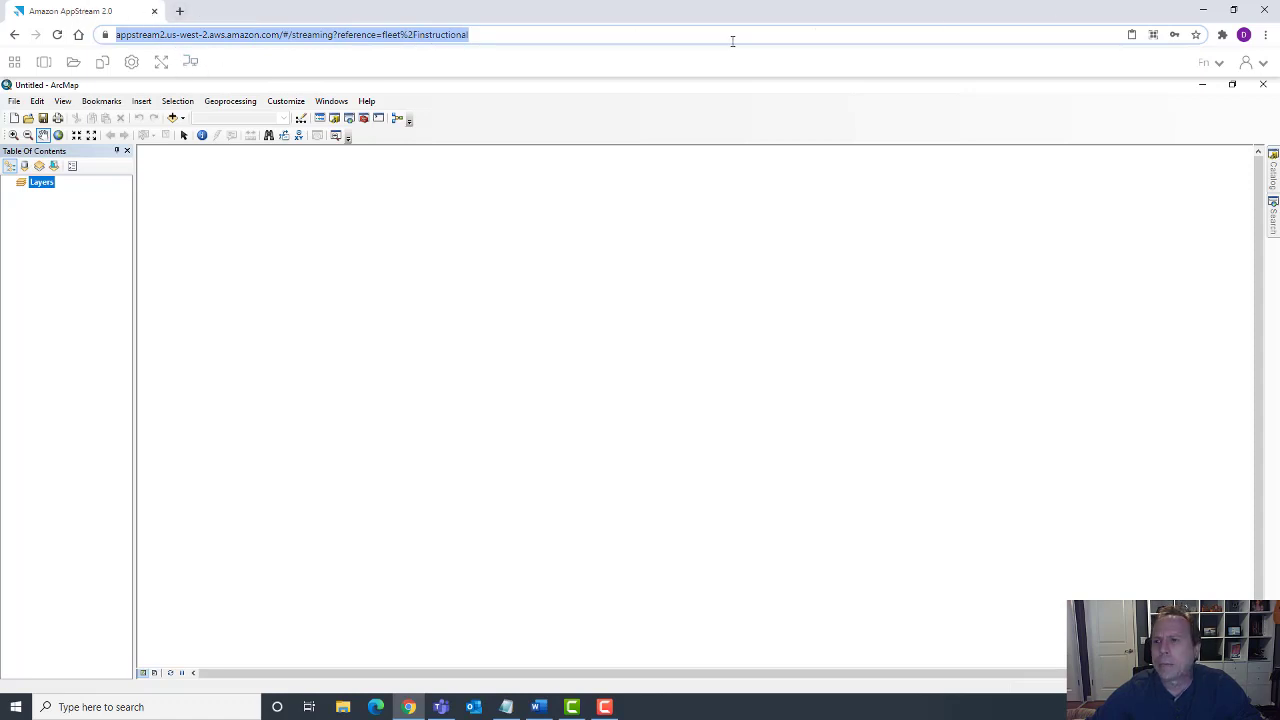
click(160, 64)
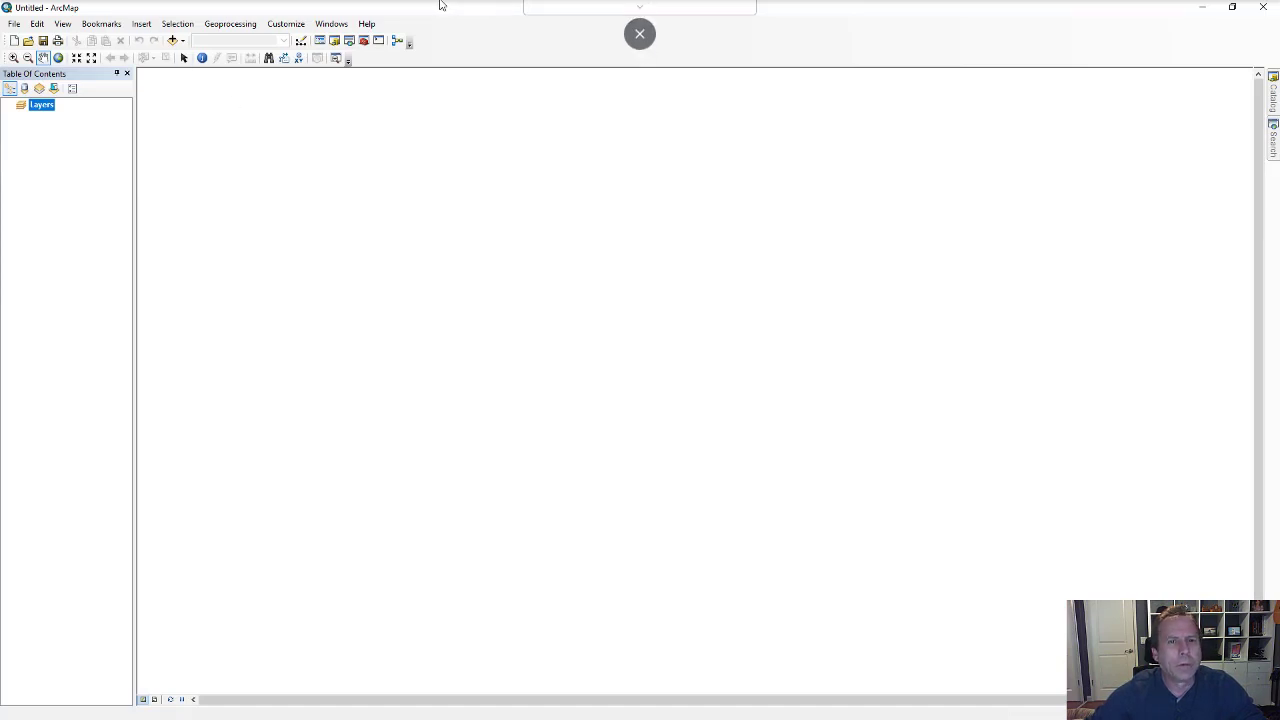
click(640, 7)
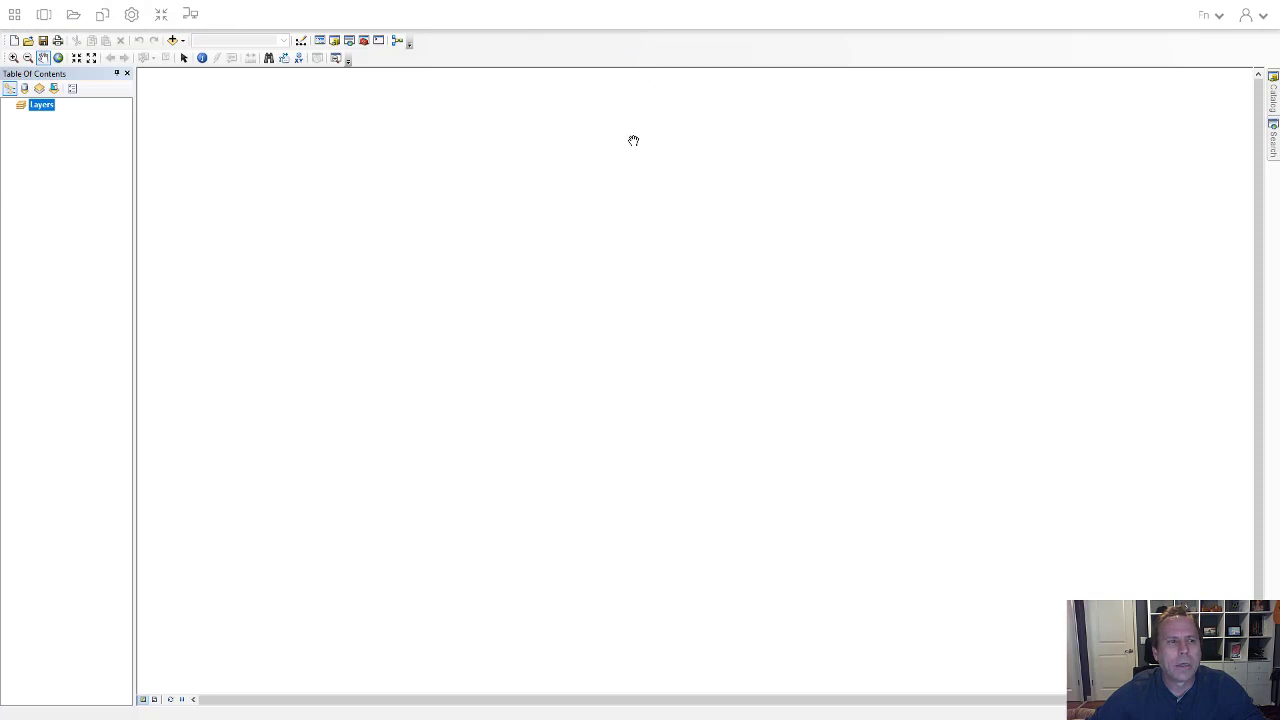
click(647, 8)
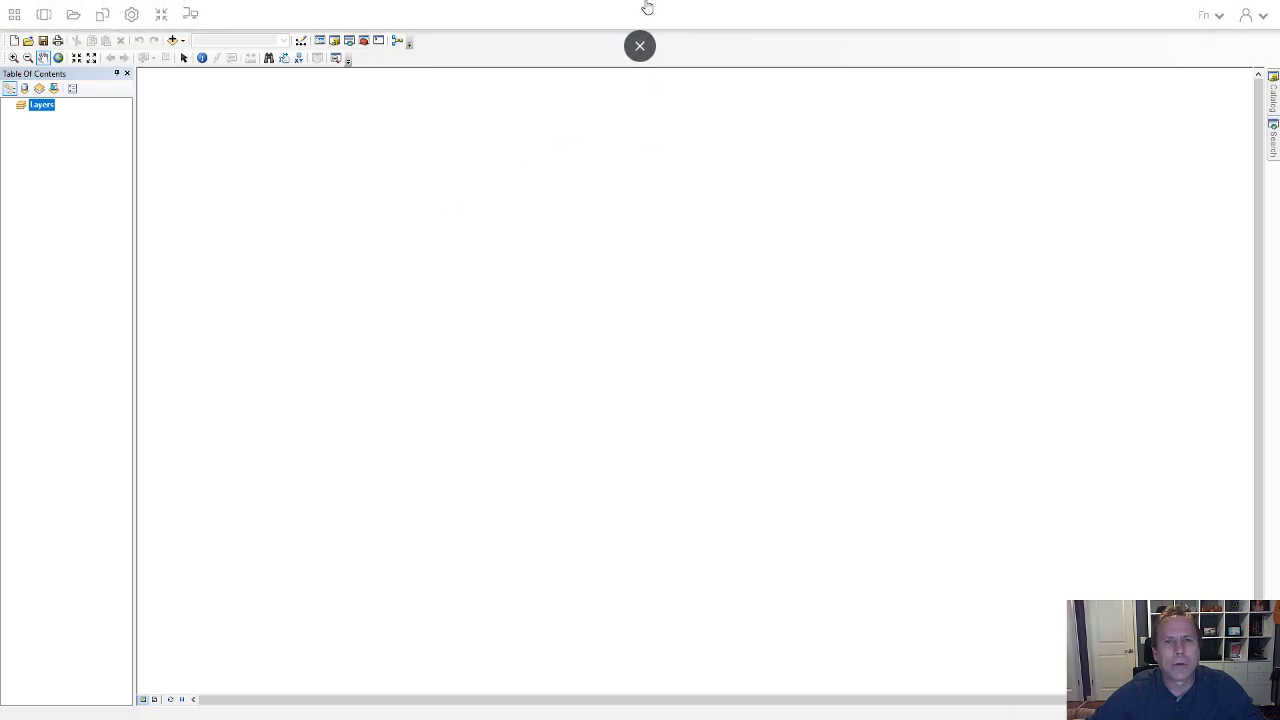
click(161, 16)
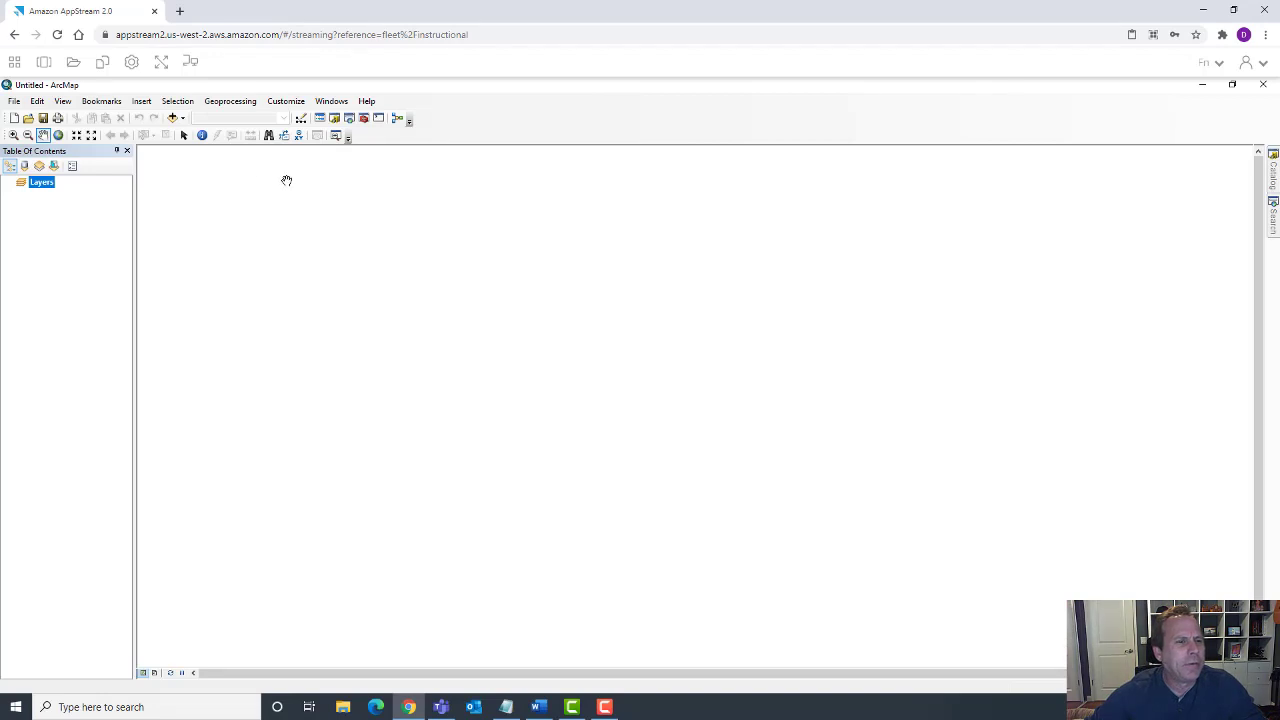
Open a secondary monitor window for the session, move it around the desktop, and close it.
click(190, 66)
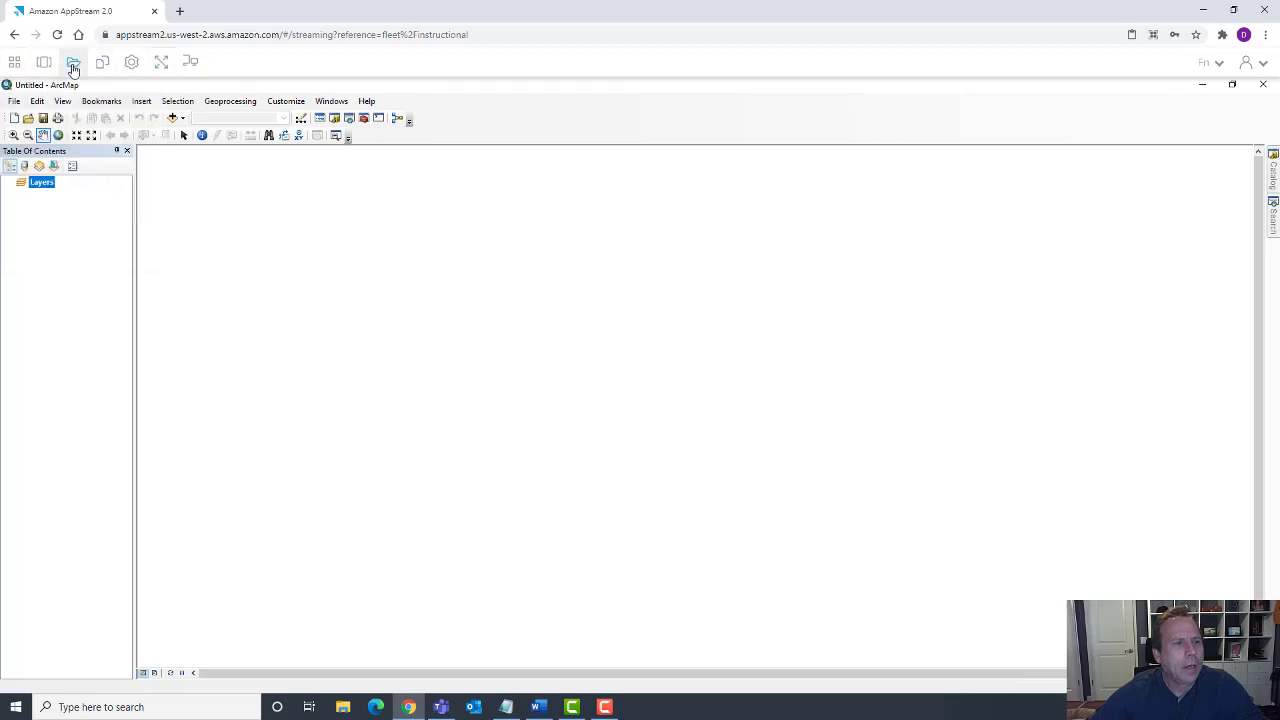
click(192, 63)
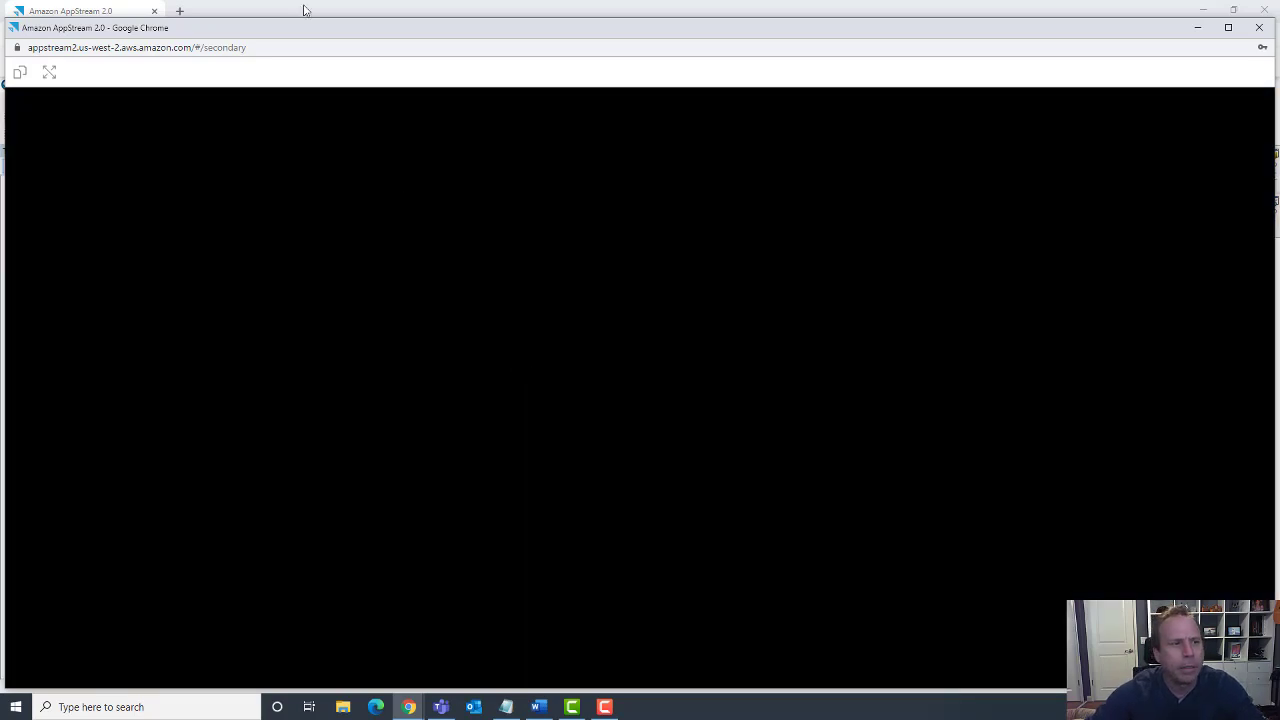
drag(288, 27, 470, 68)
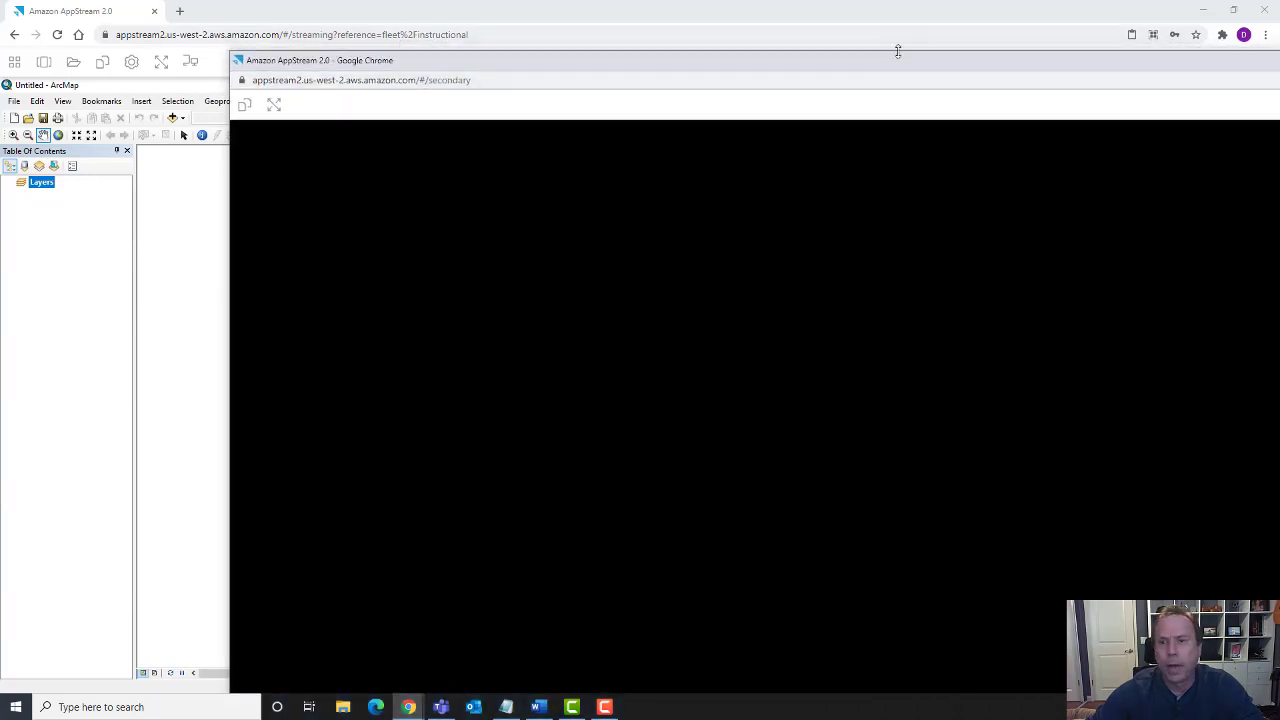
drag(900, 66, 680, 57)
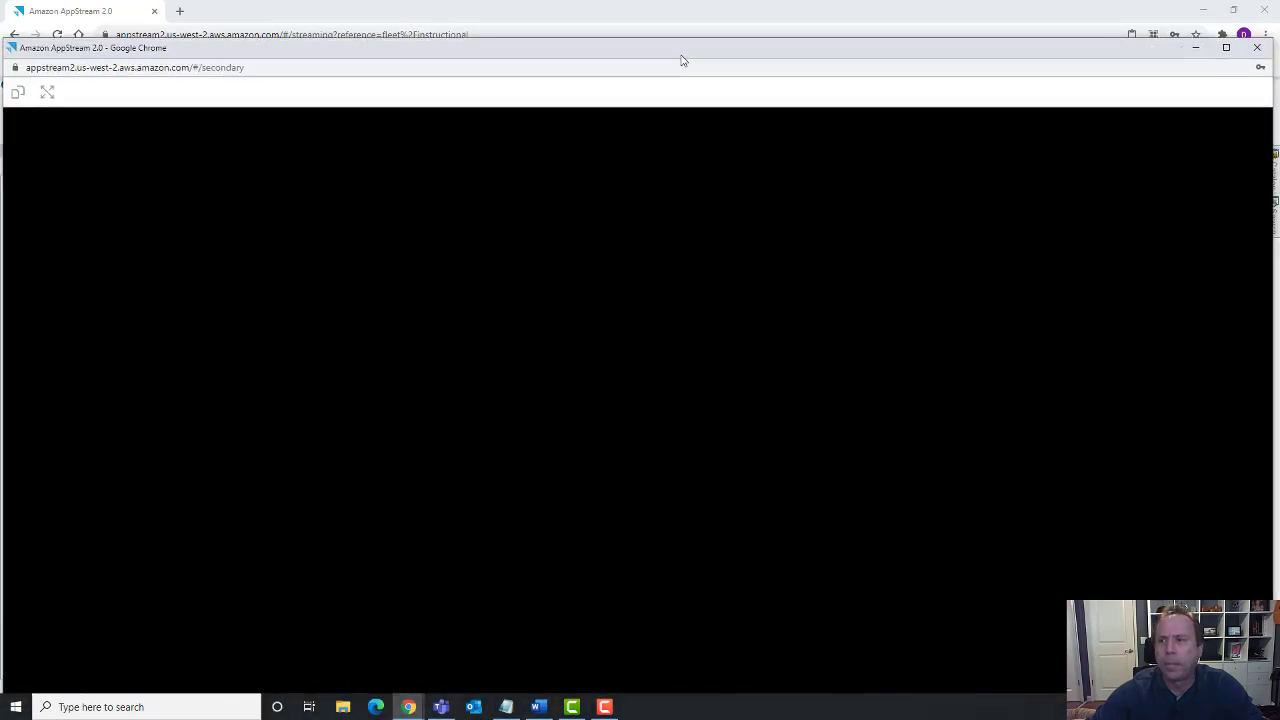
click(1257, 46)
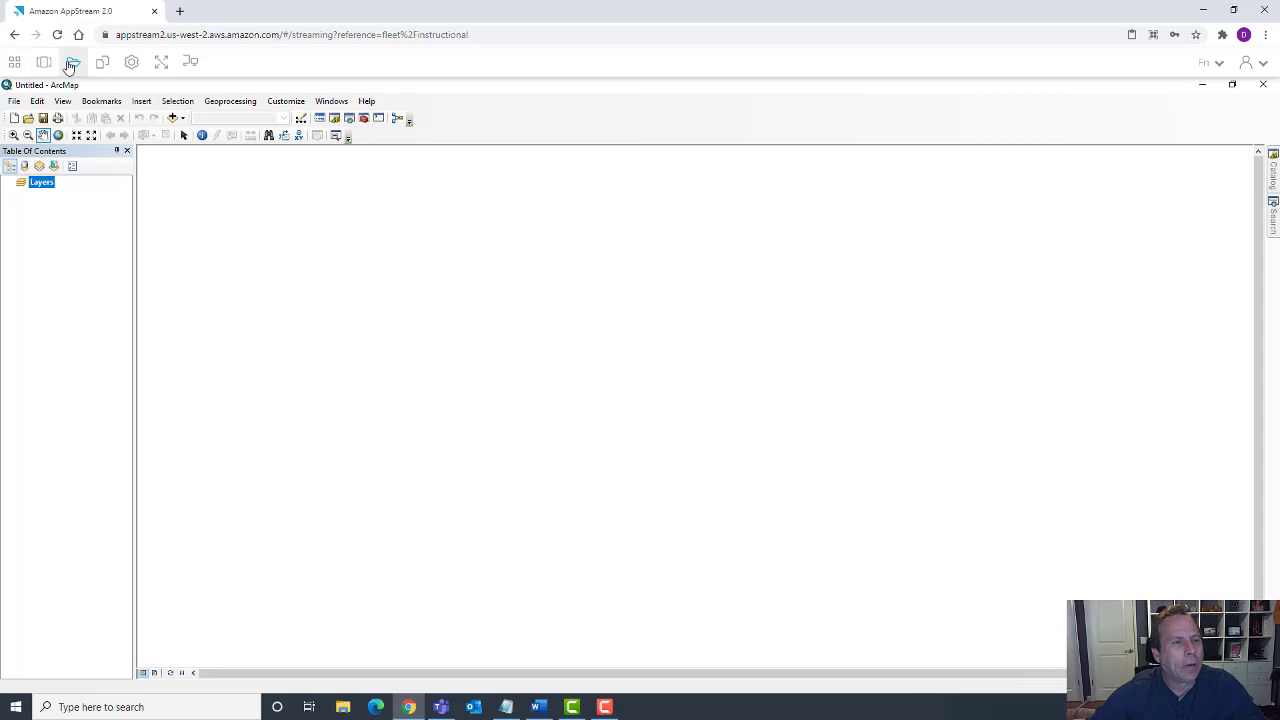
Check the Home Folder's files and the actions available for BGS_DigMapGB-50_WGS84.mxd, and close the file browser.
click(74, 64)
click(451, 324)
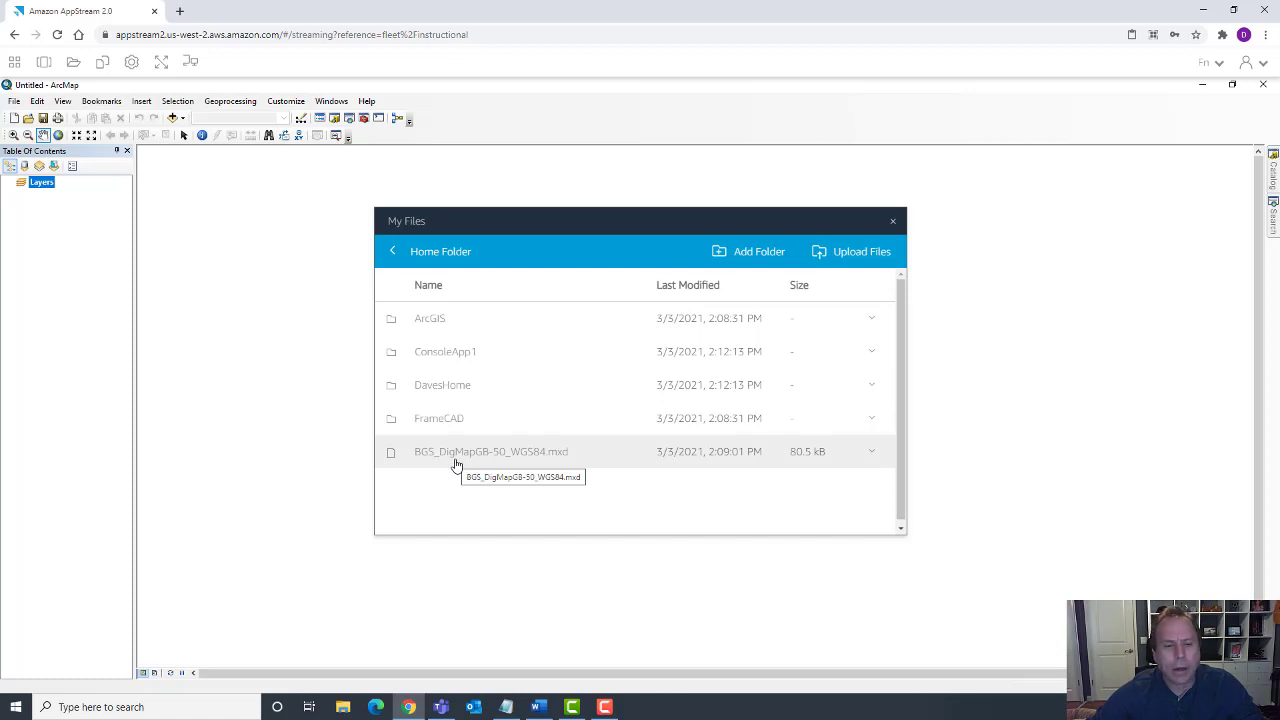
click(870, 455)
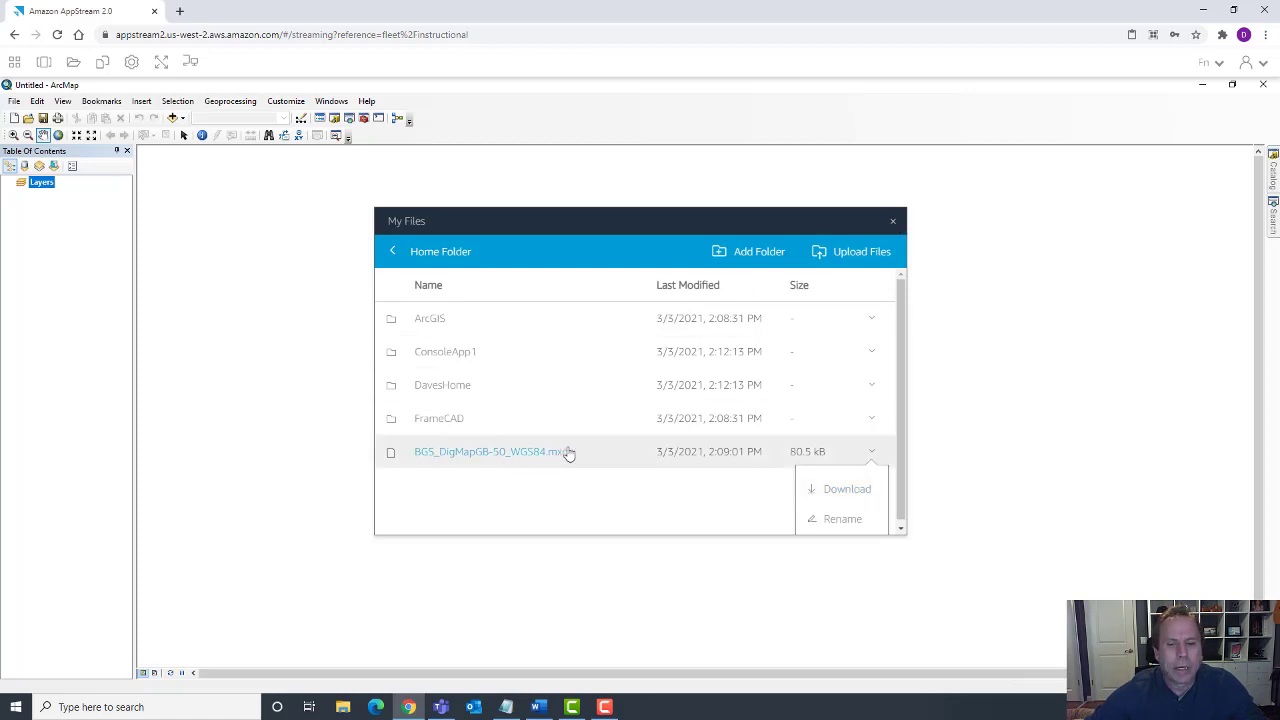
click(893, 221)
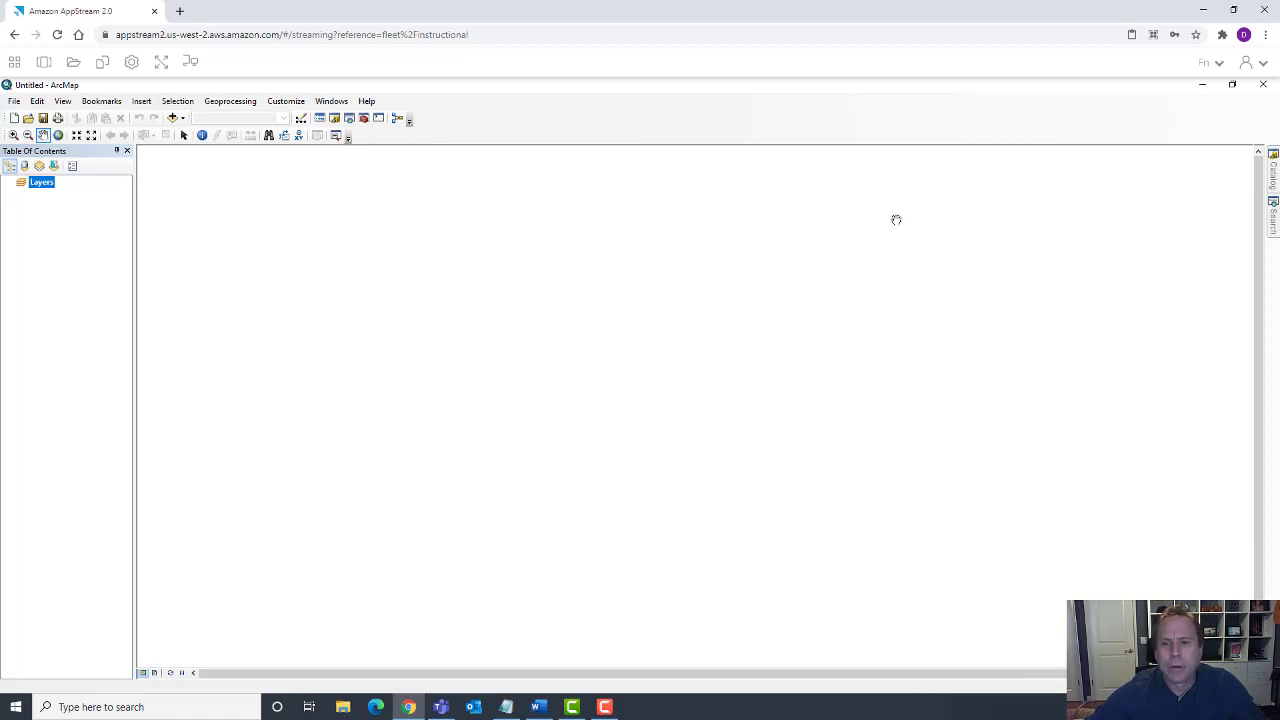
Open the map document BGS_DigMapGB-50_WGS84 from the Home Folder under This PC in ArcMap.
click(28, 118)
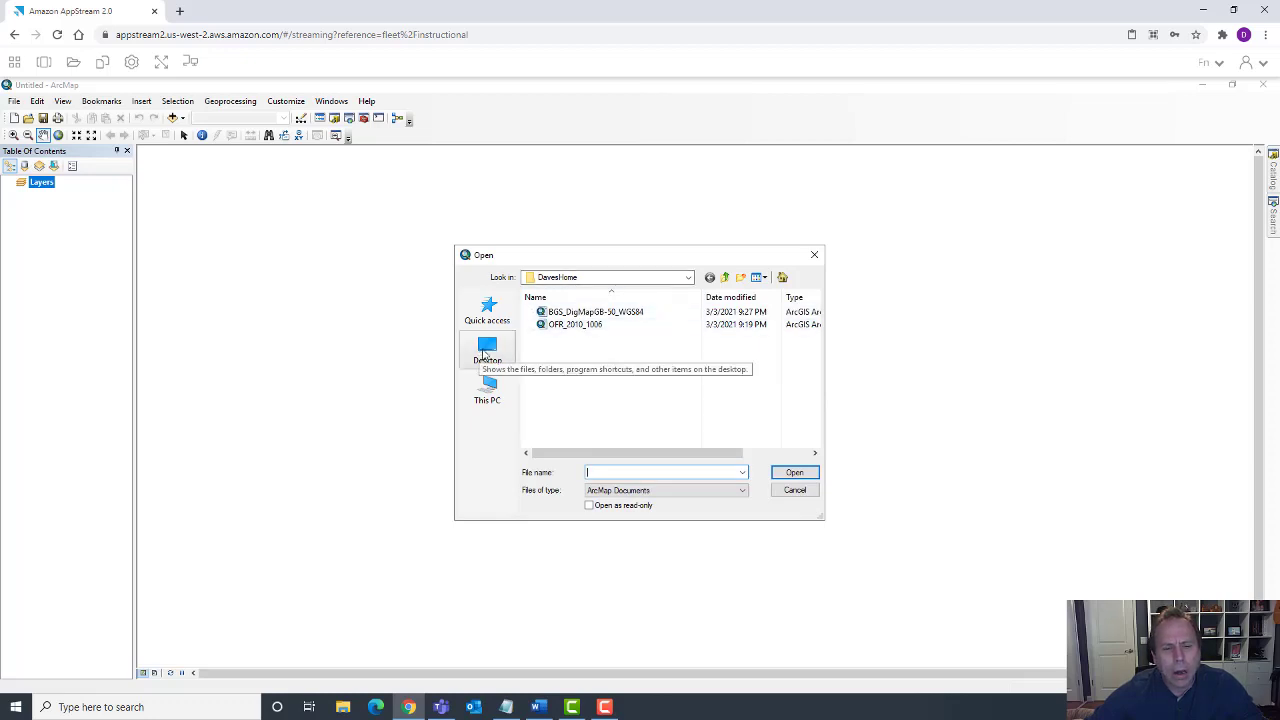
click(485, 387)
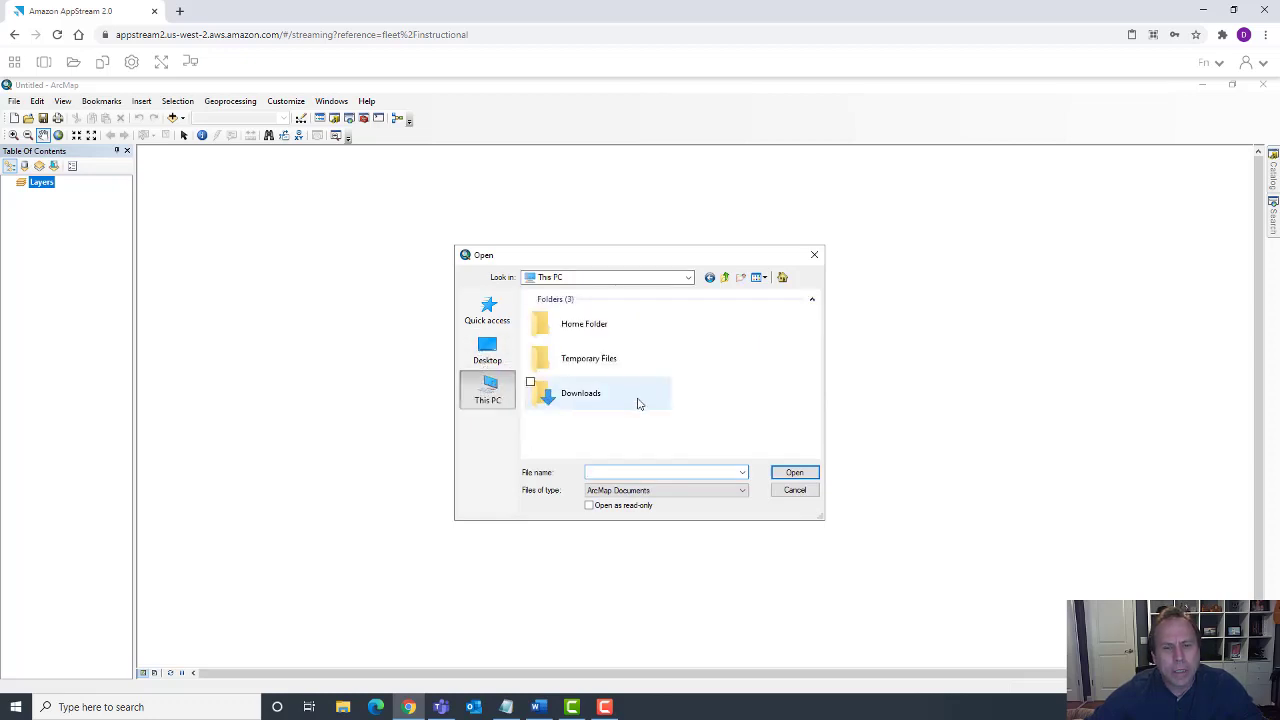
double_click(580, 326)
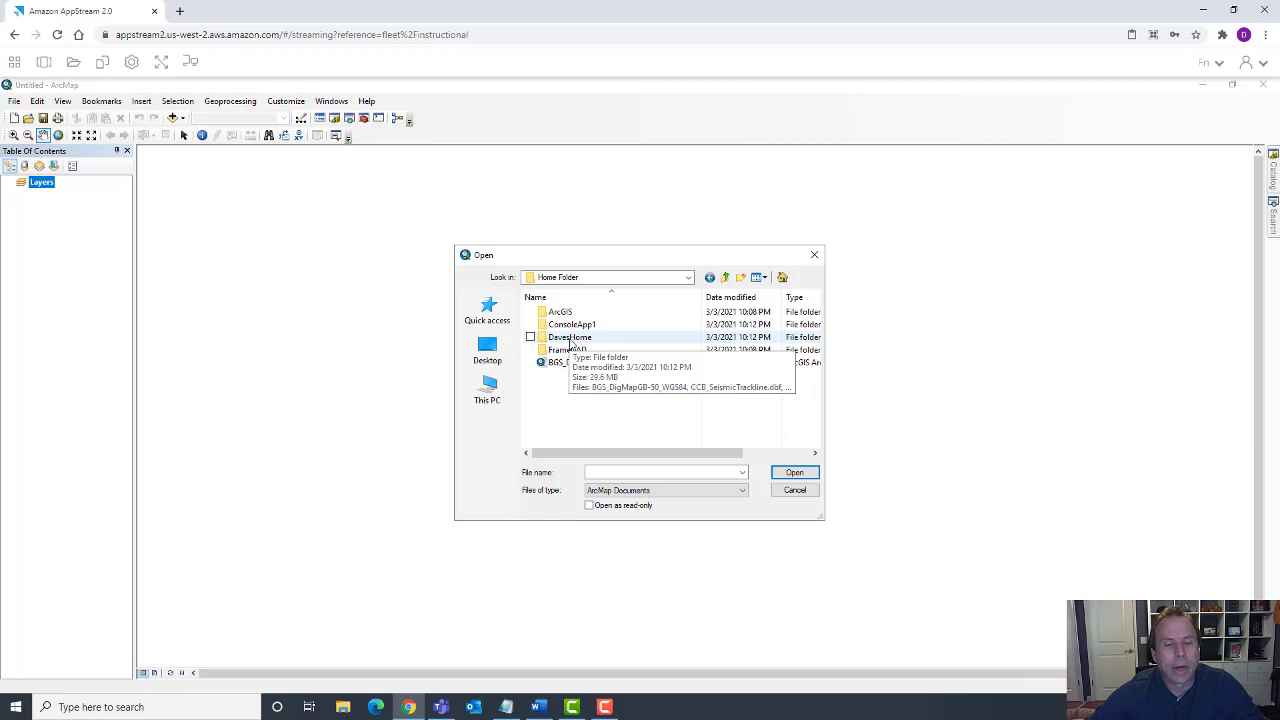
click(570, 340)
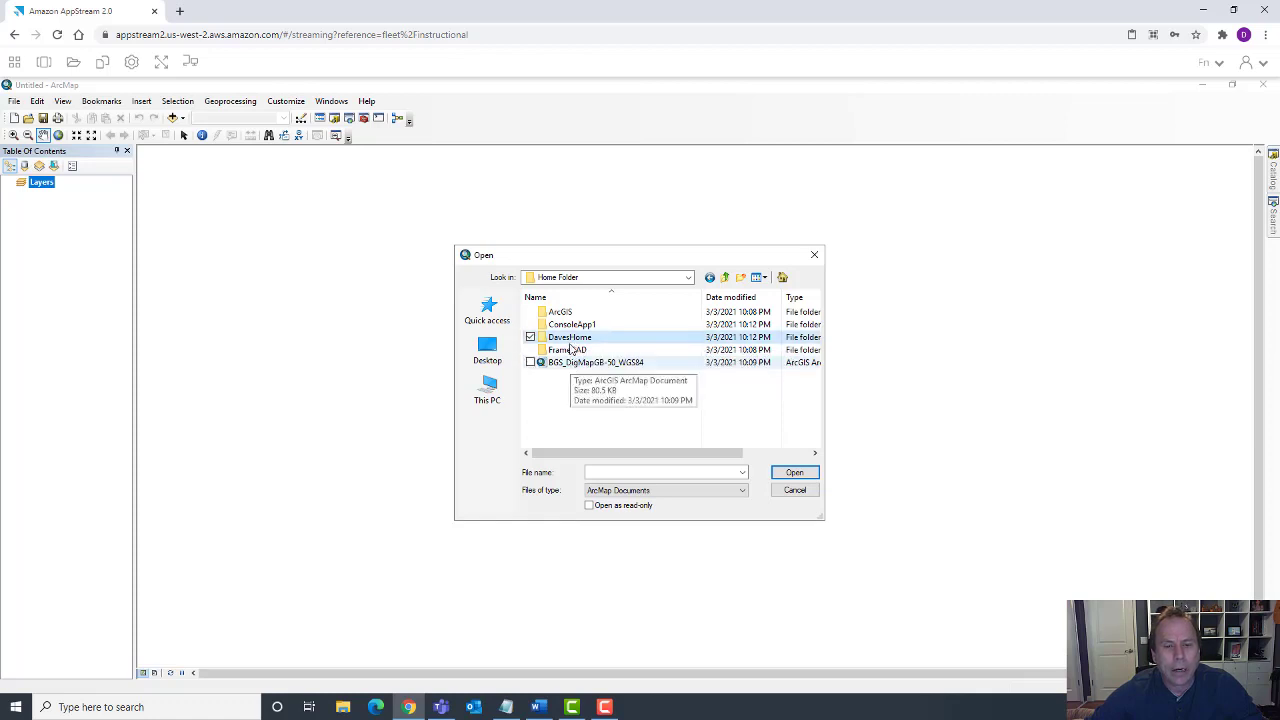
click(574, 363)
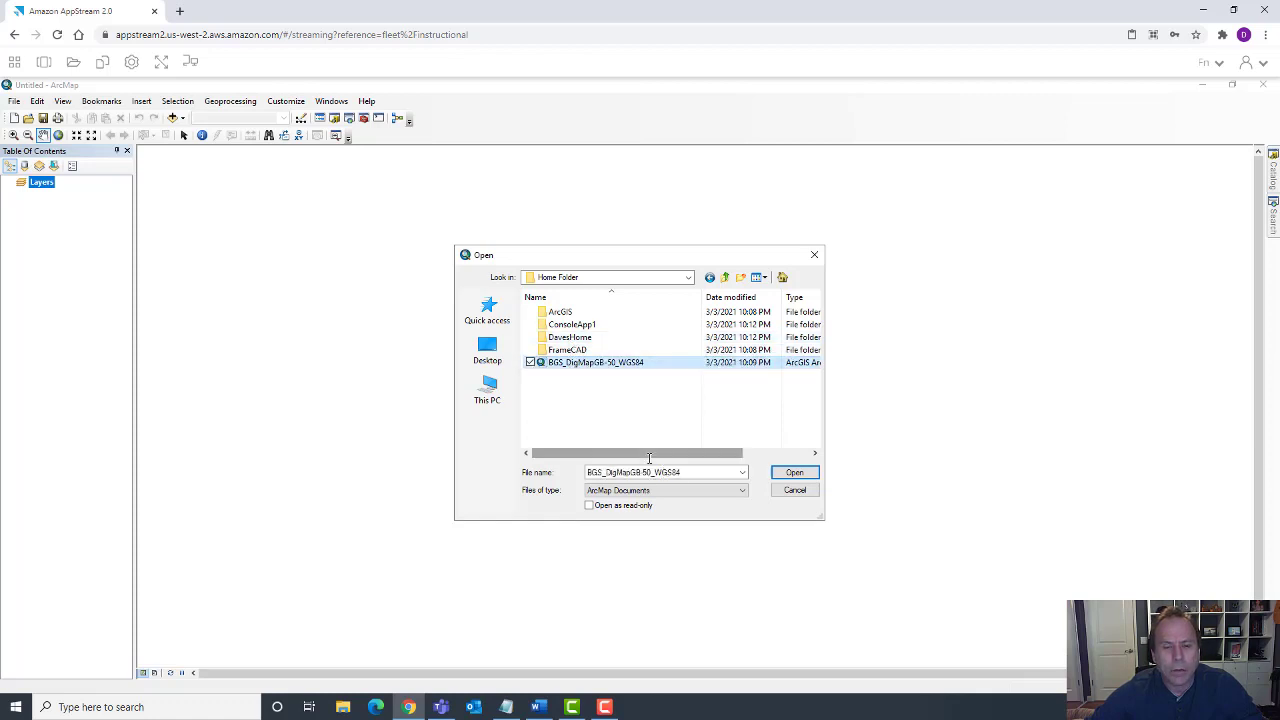
click(795, 474)
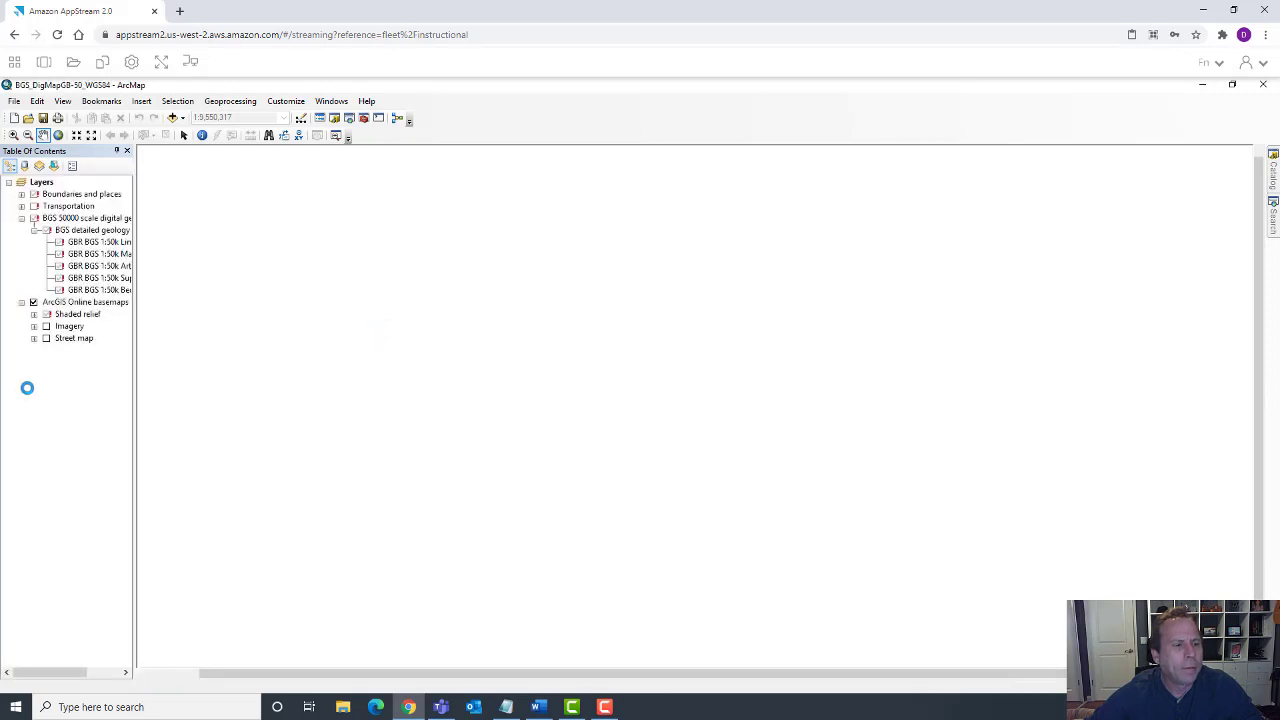
Turn on the Imagery and Street map basemap layers and save the map as BGS_DigMapGB-50_WGS84-B in the Home Folder.
click(46, 326)
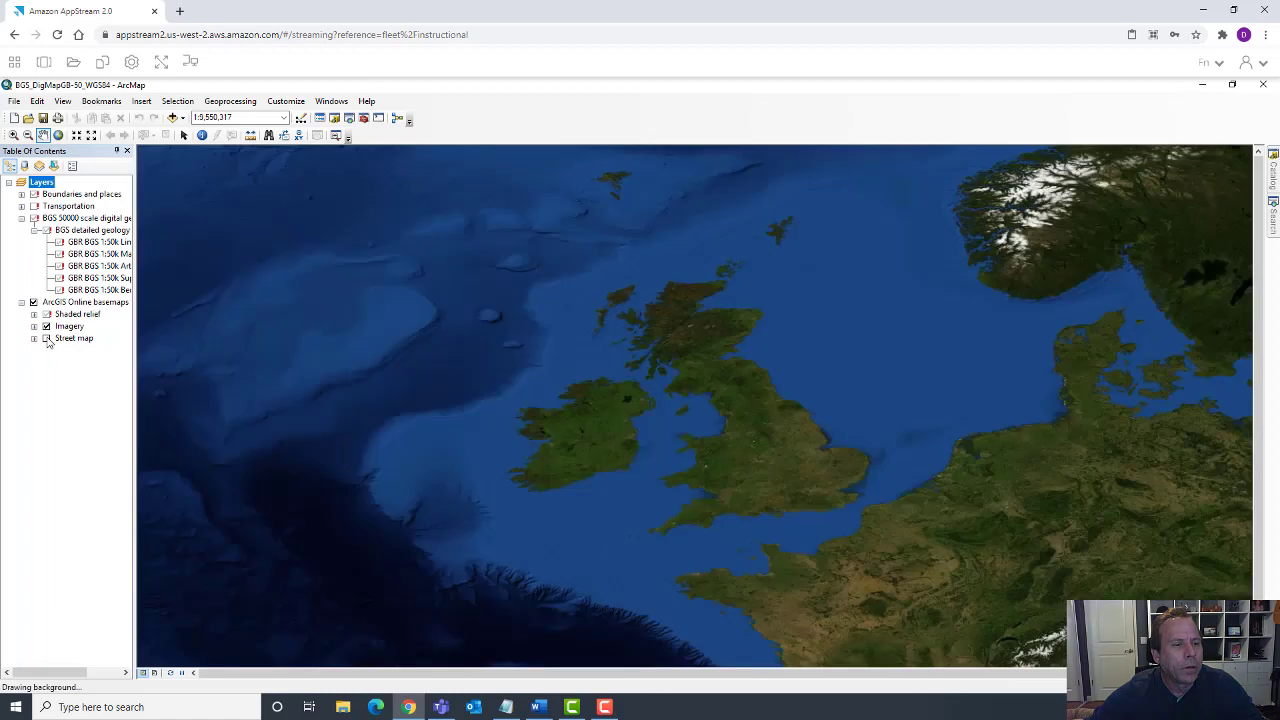
click(46, 338)
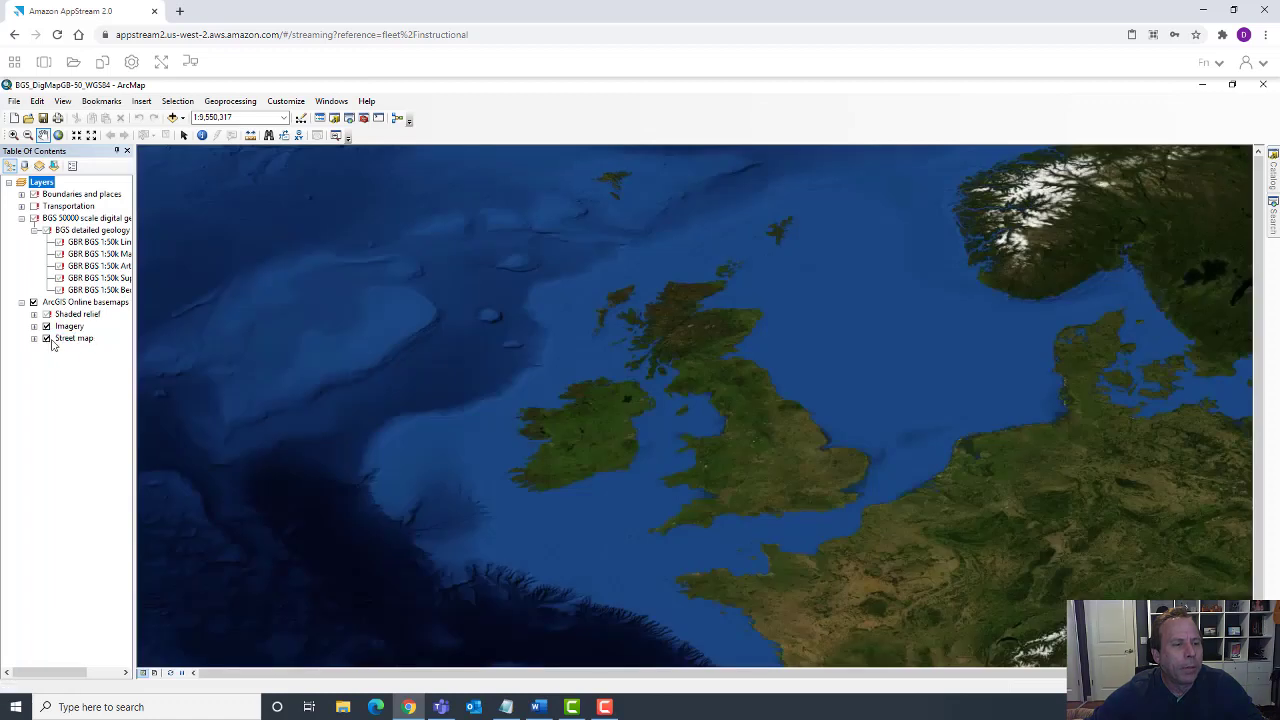
click(14, 101)
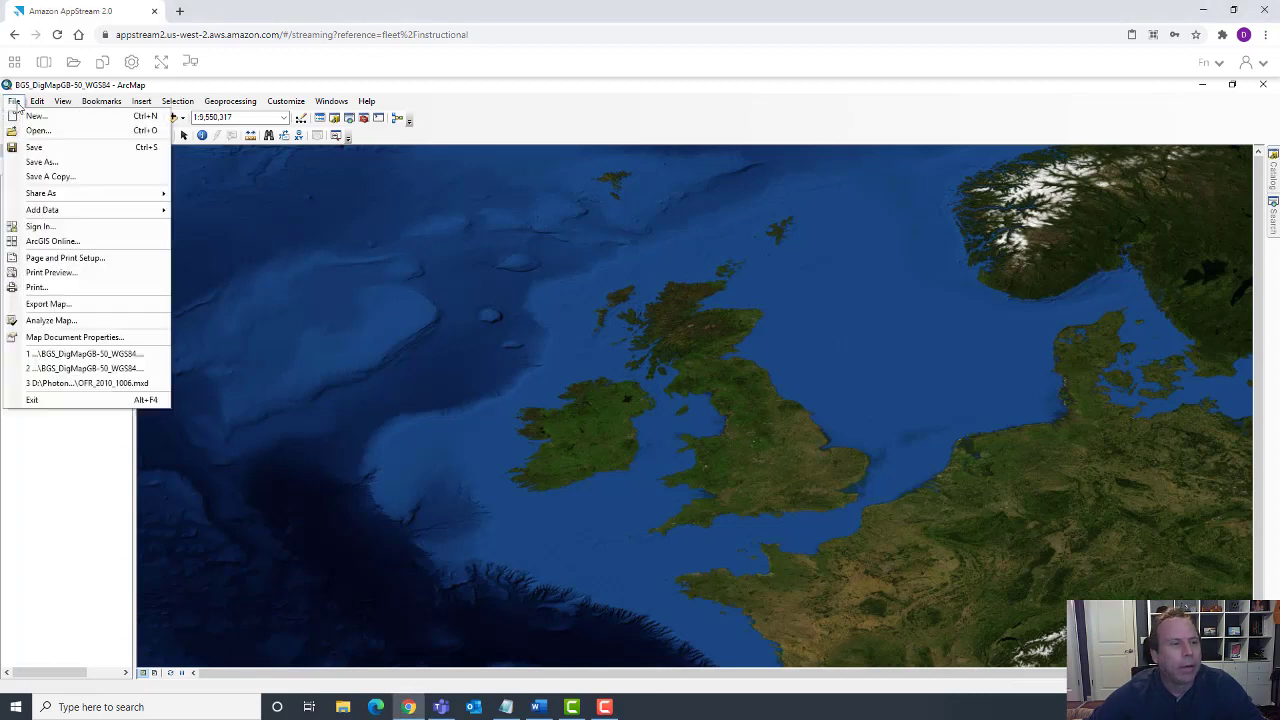
click(45, 163)
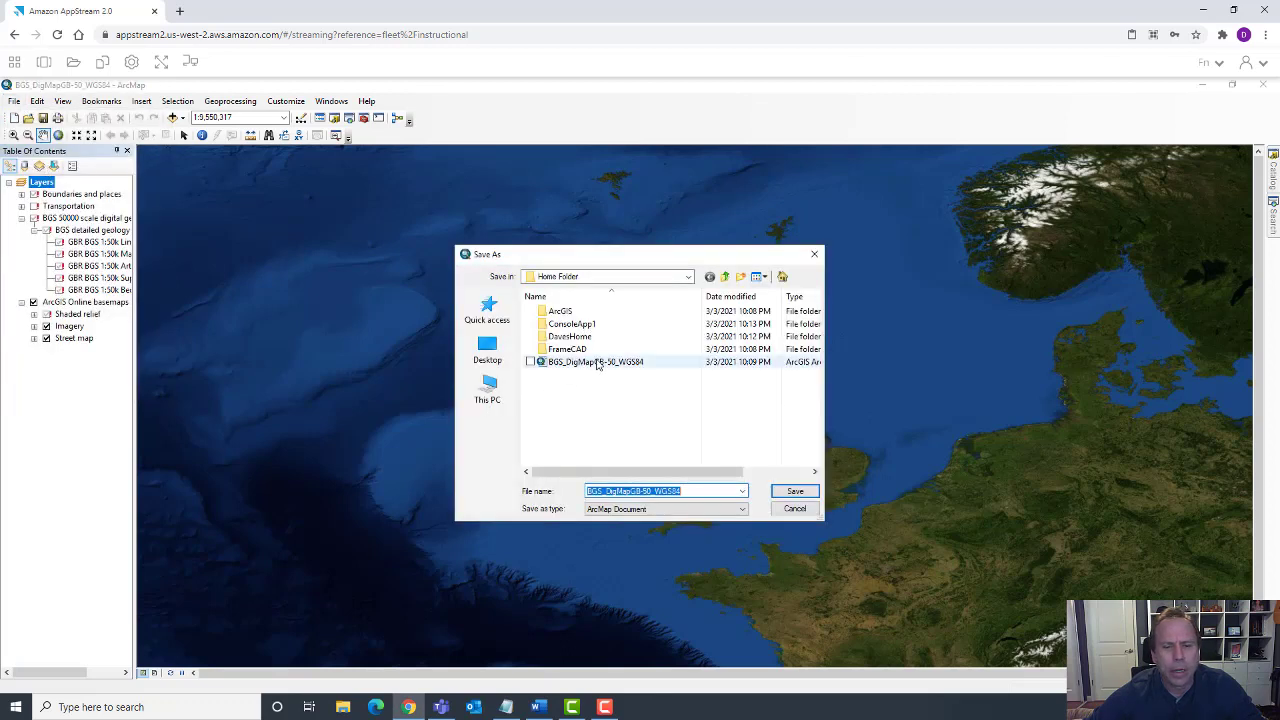
click(690, 491)
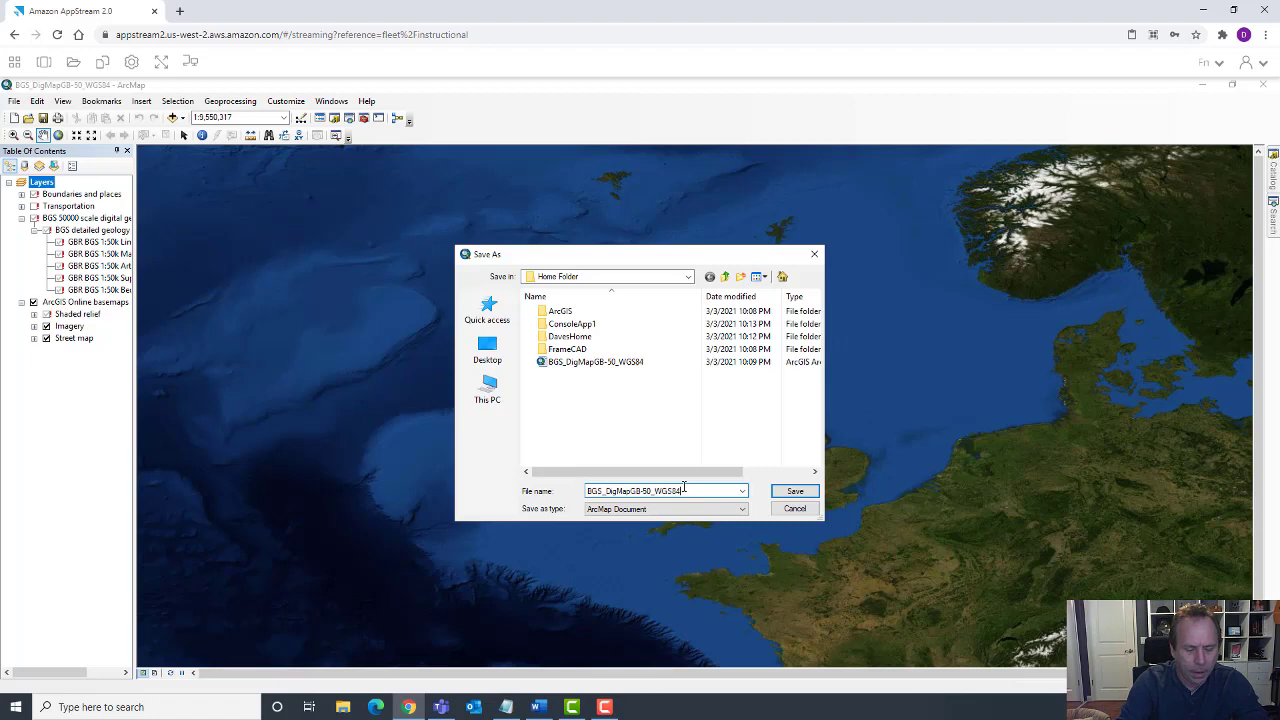
text(2)
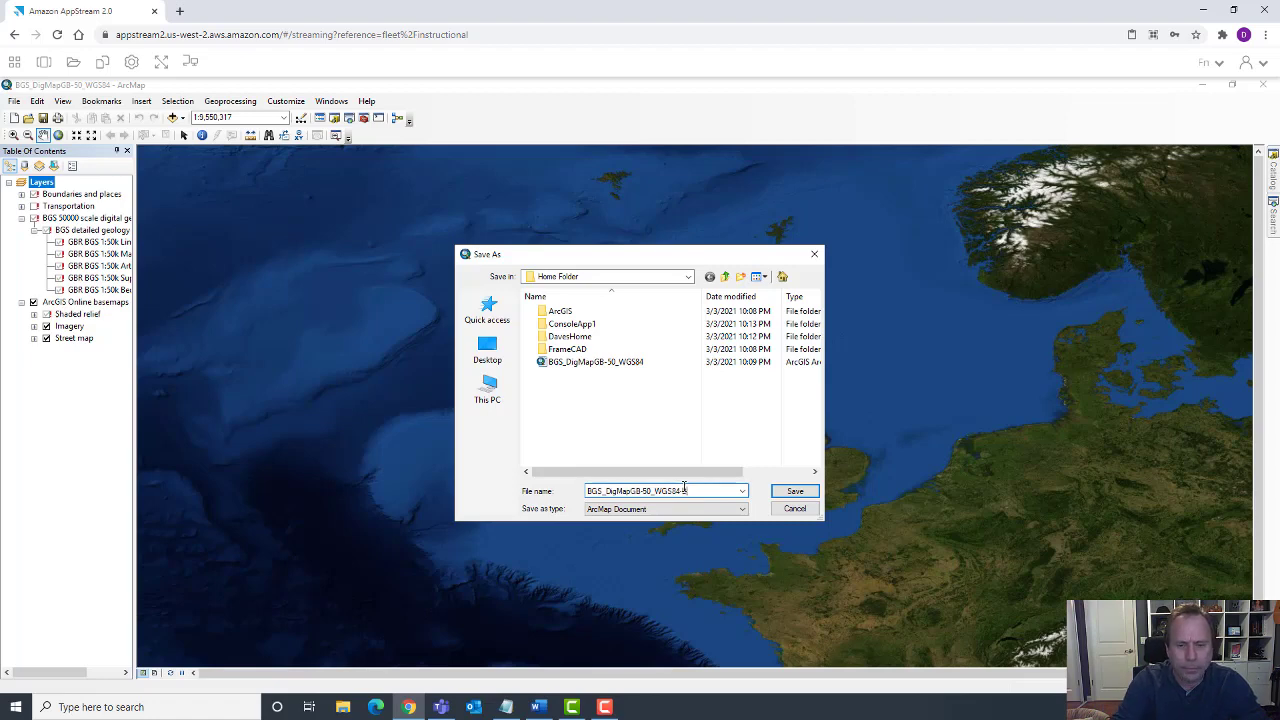
click(786, 492)
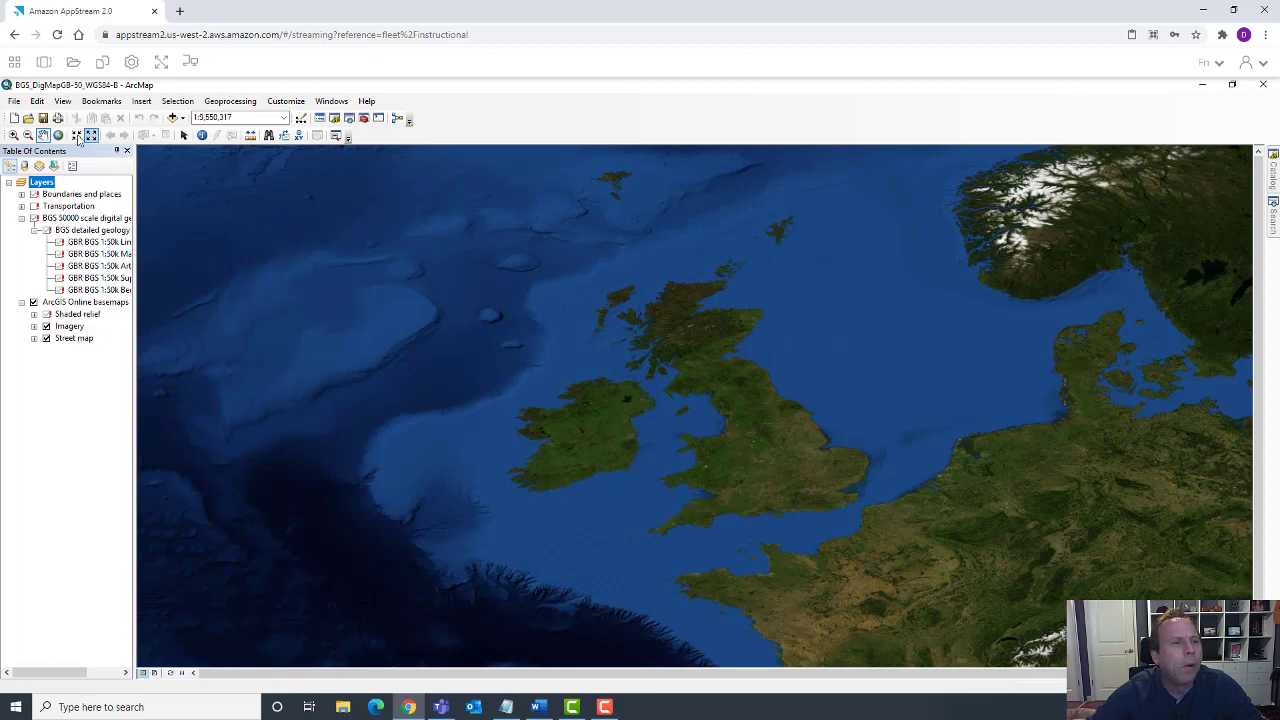
Check the session's Home Folder for the saved copy of the map document.
click(74, 64)
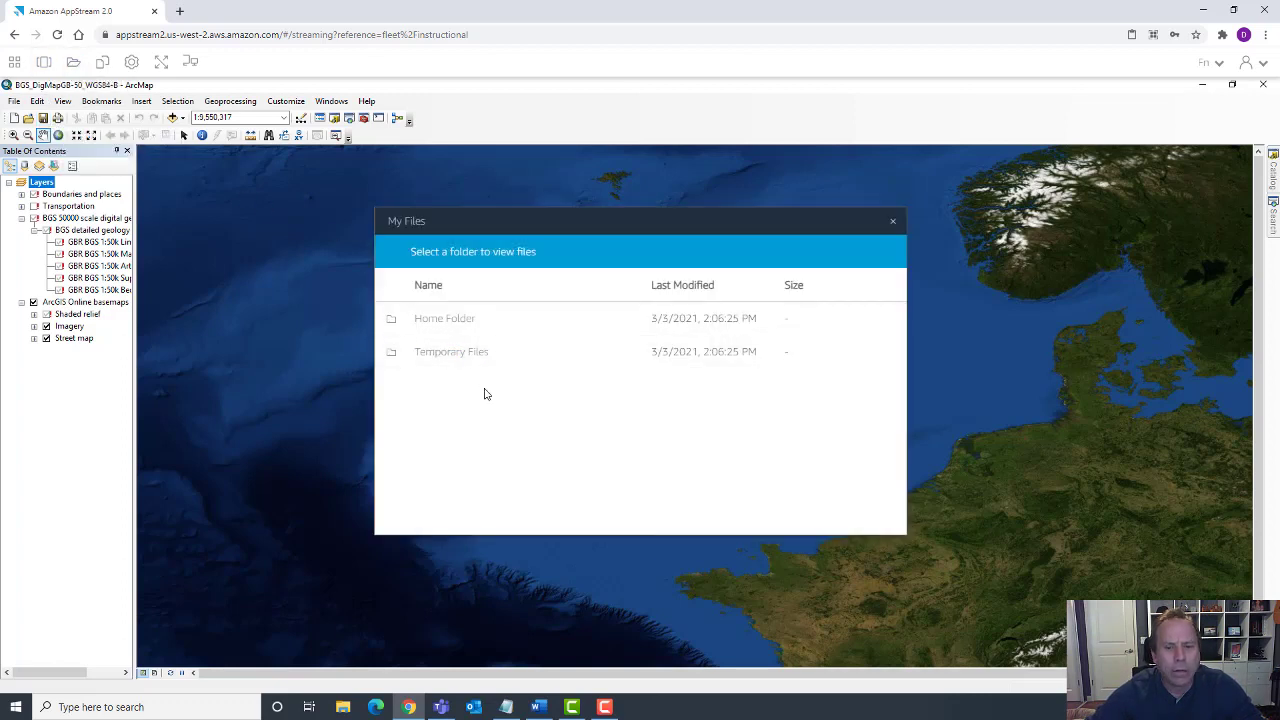
click(446, 320)
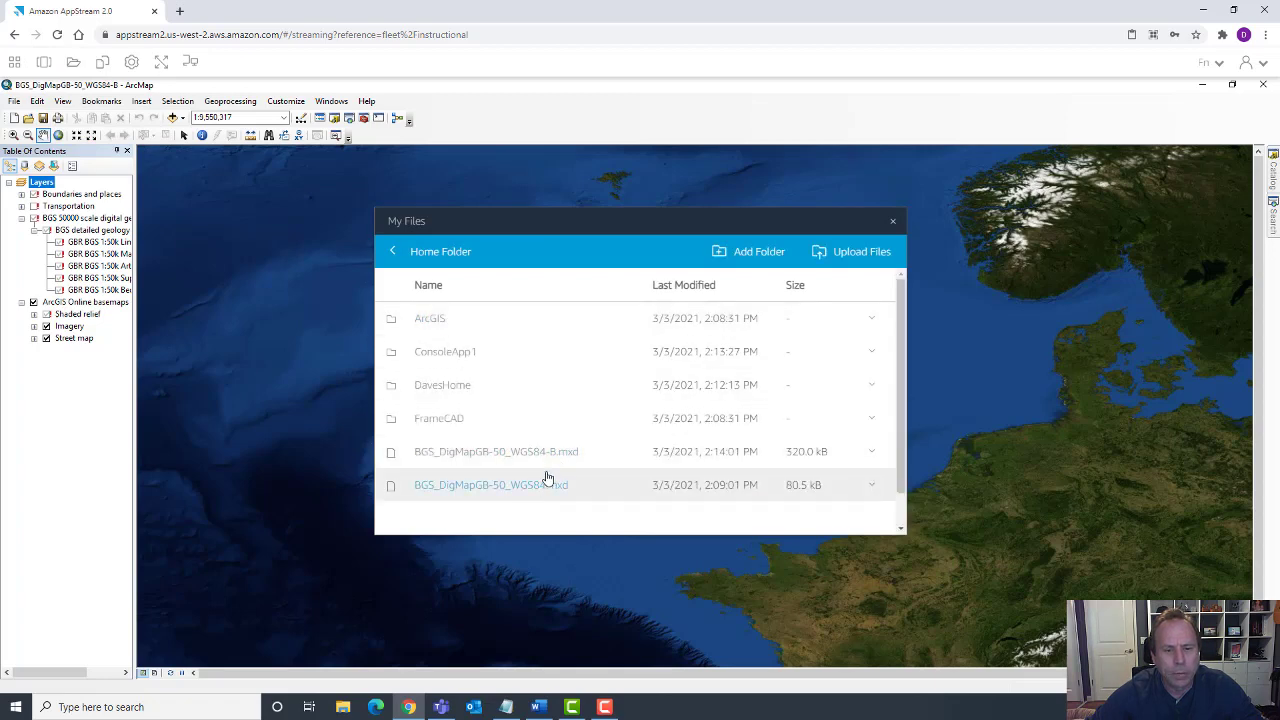
Check the actions available for BGS_DigMapGB-50_WGS84-B.mxd in the Home Folder, and close the file browser.
click(872, 455)
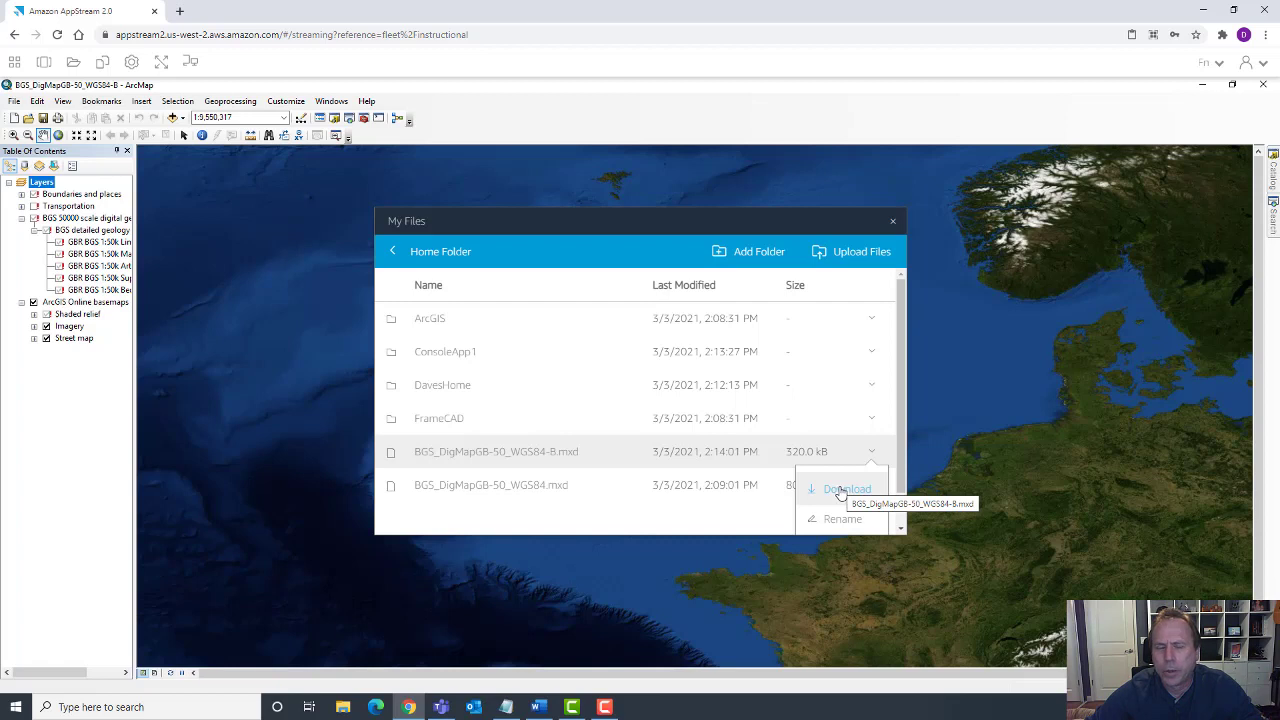
click(894, 222)
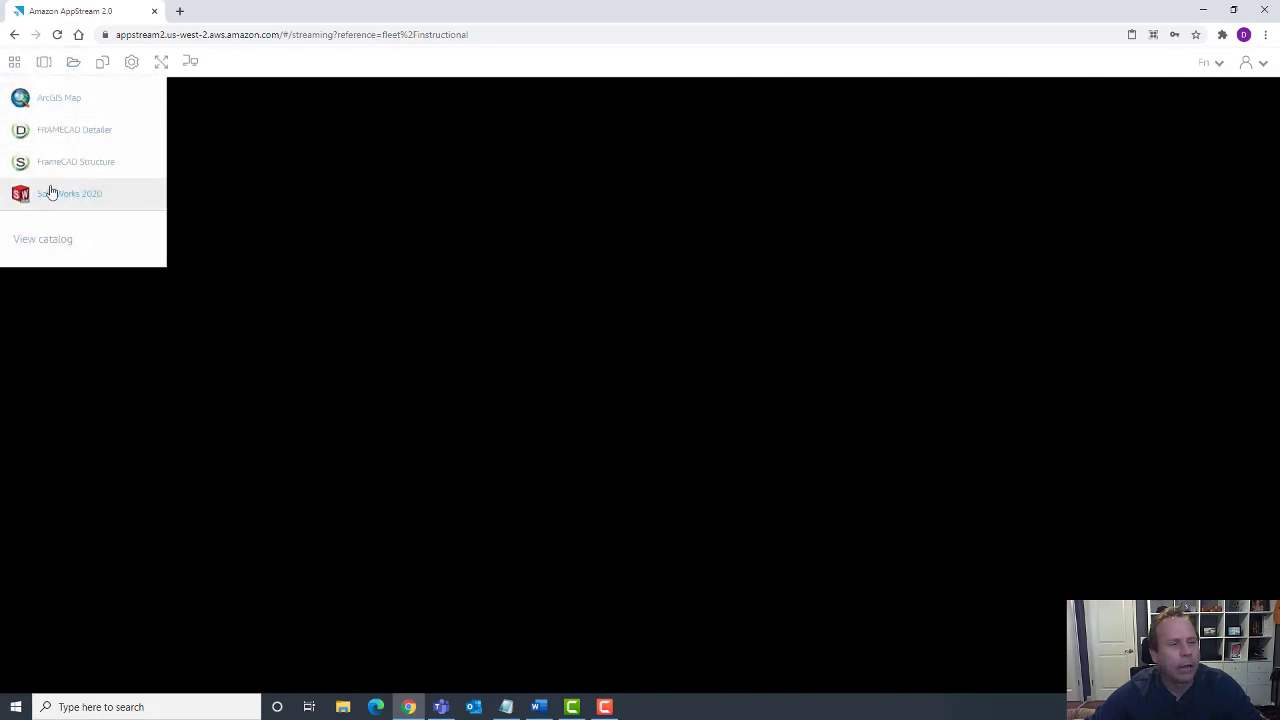
Relaunch ArcGIS Map from the streaming session's list of available applications.
click(61, 97)
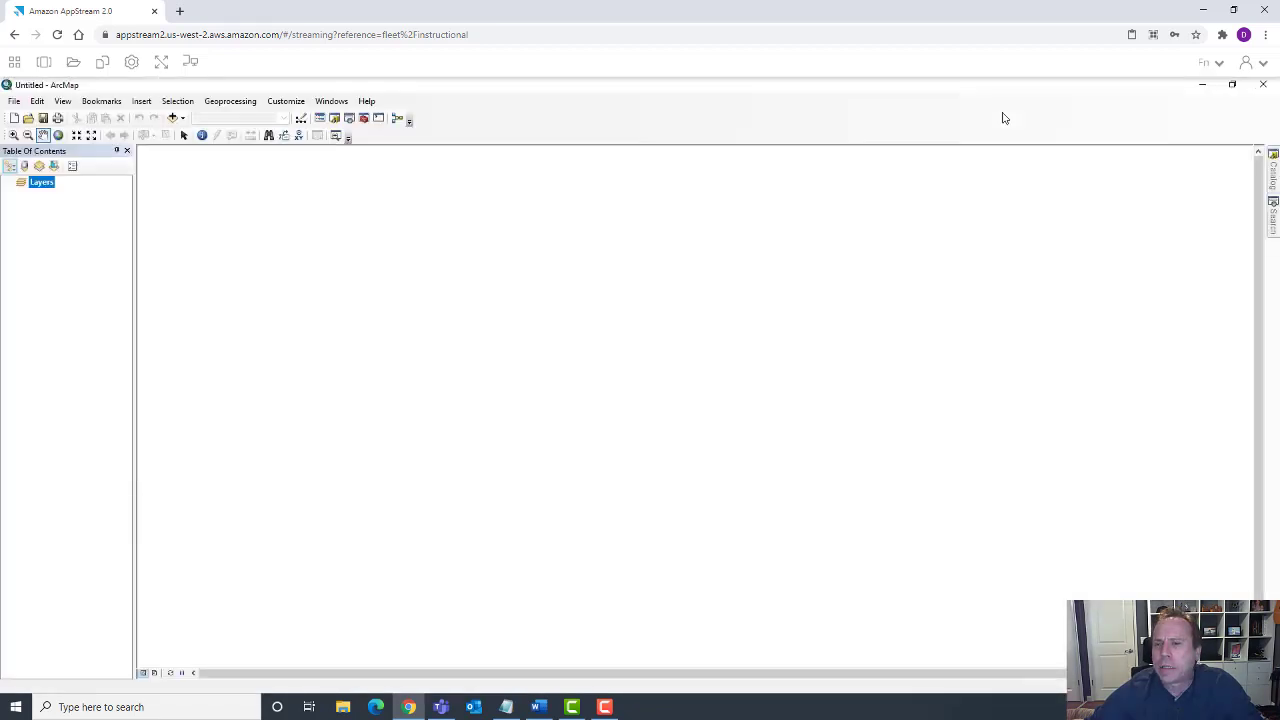
End the AppStream streaming session, confirming the end, and close the browser window.
click(1257, 64)
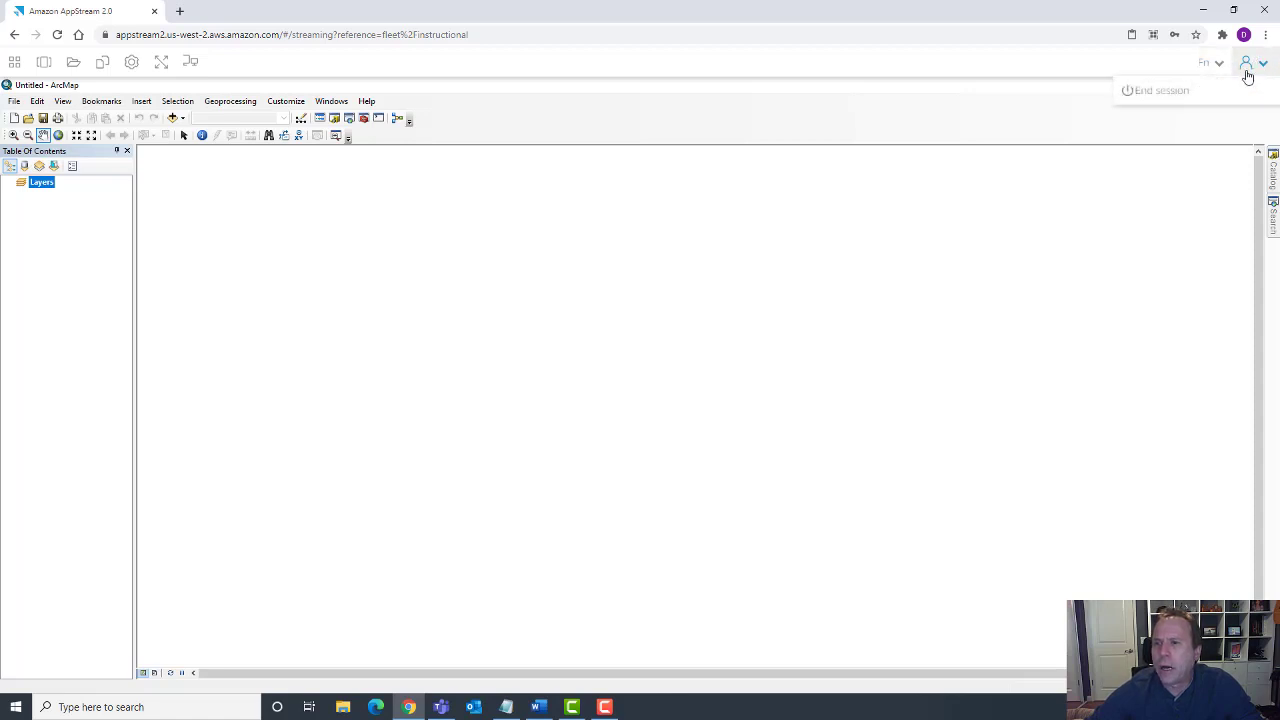
click(1155, 91)
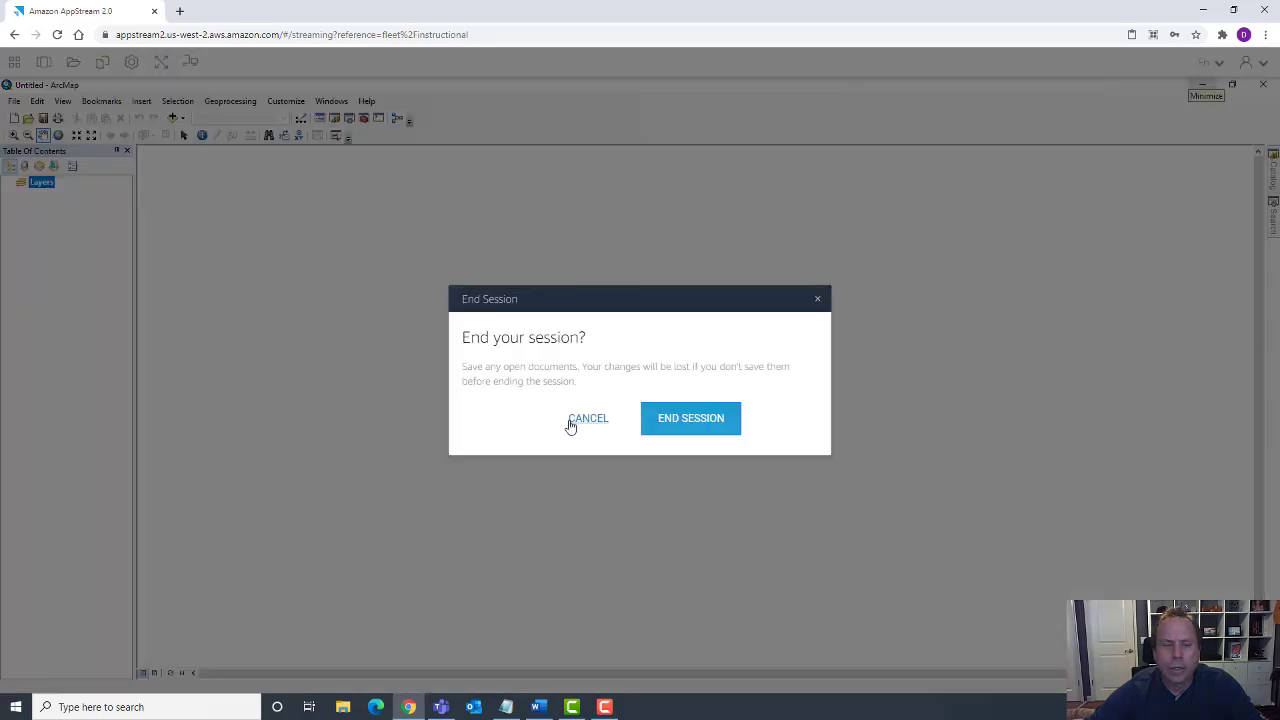
click(688, 420)
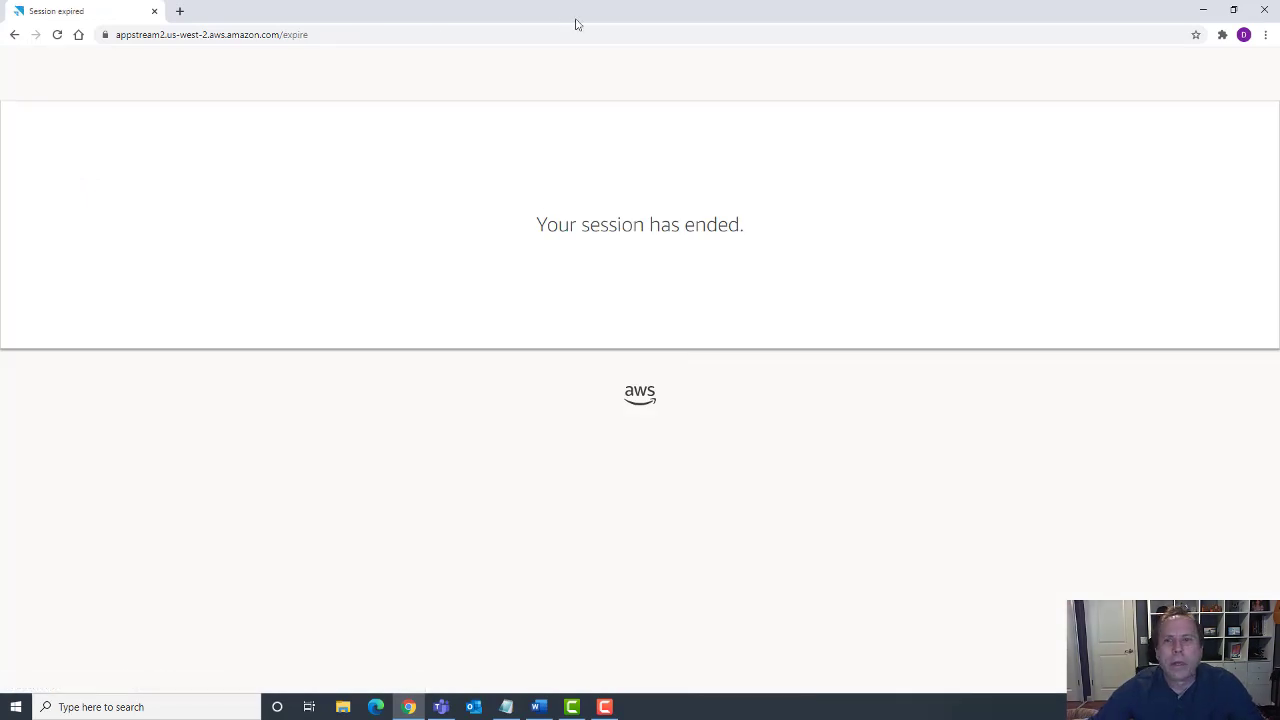
click(1266, 12)
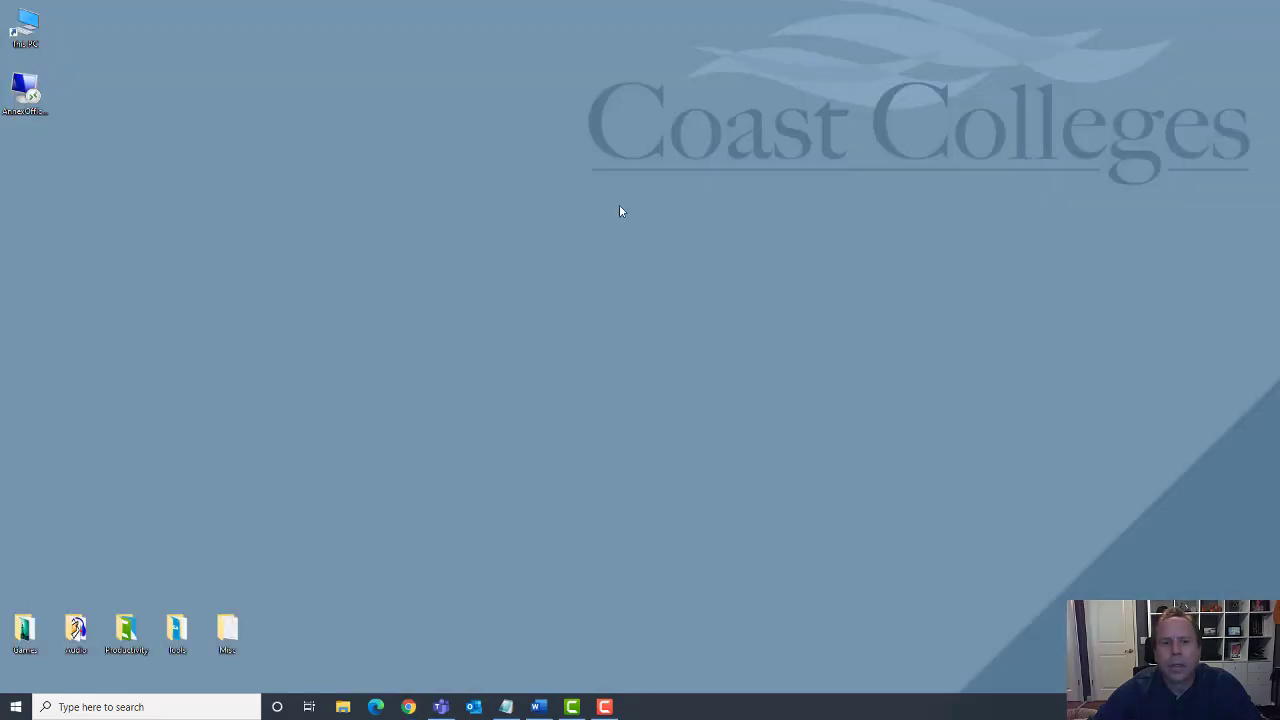